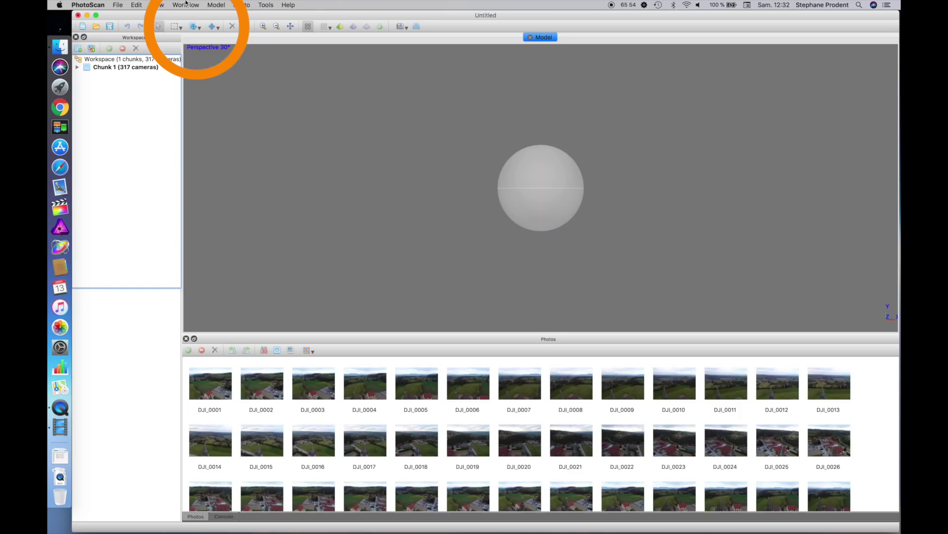
Align the photos with medium accuracy and adaptive camera model fitting enabled.
click(186, 4)
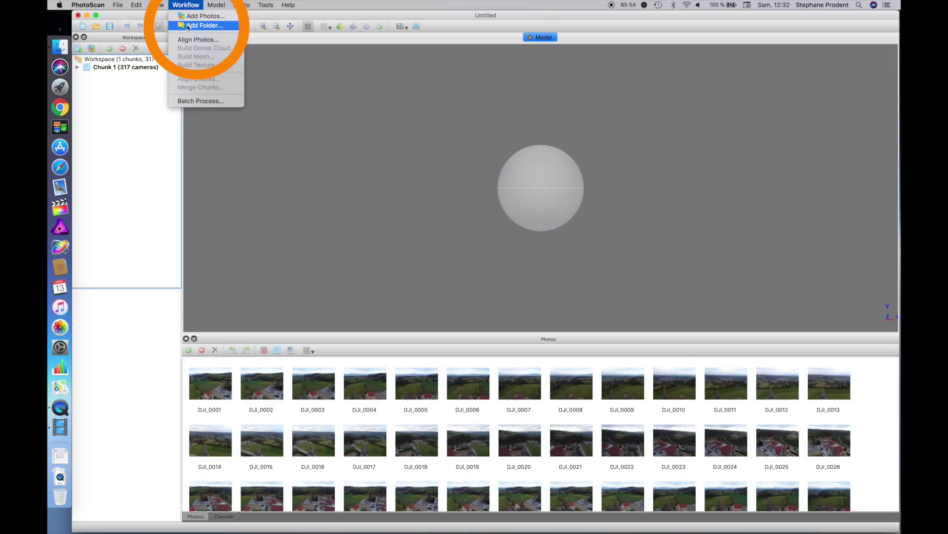
click(191, 40)
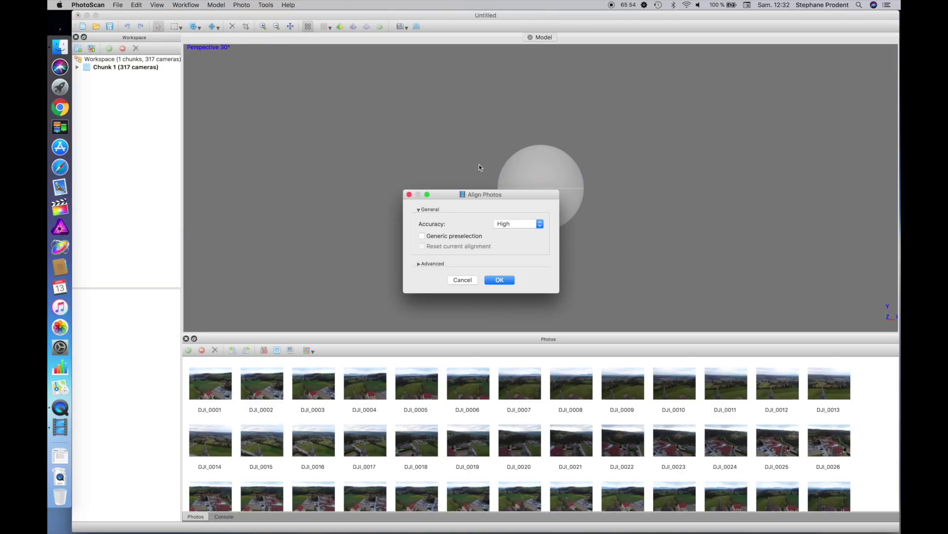
click(540, 225)
click(522, 233)
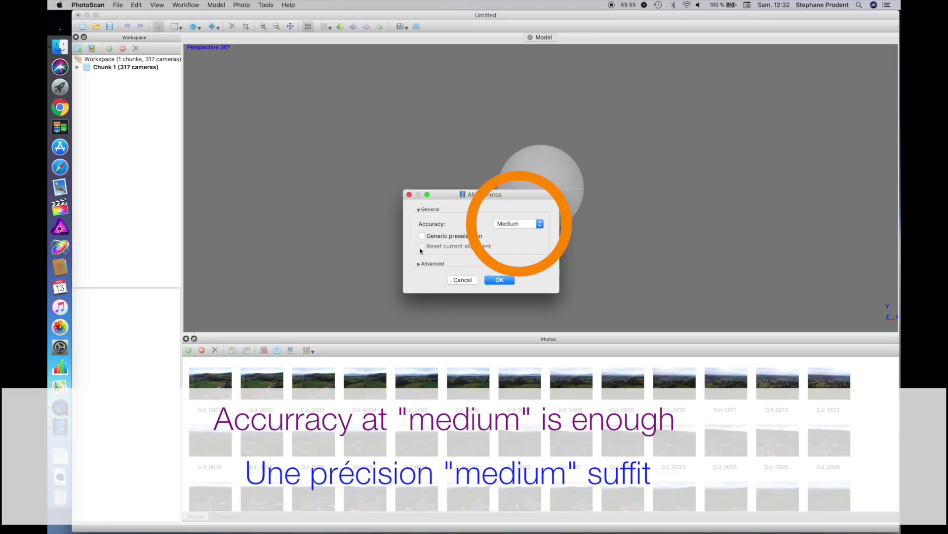
click(418, 264)
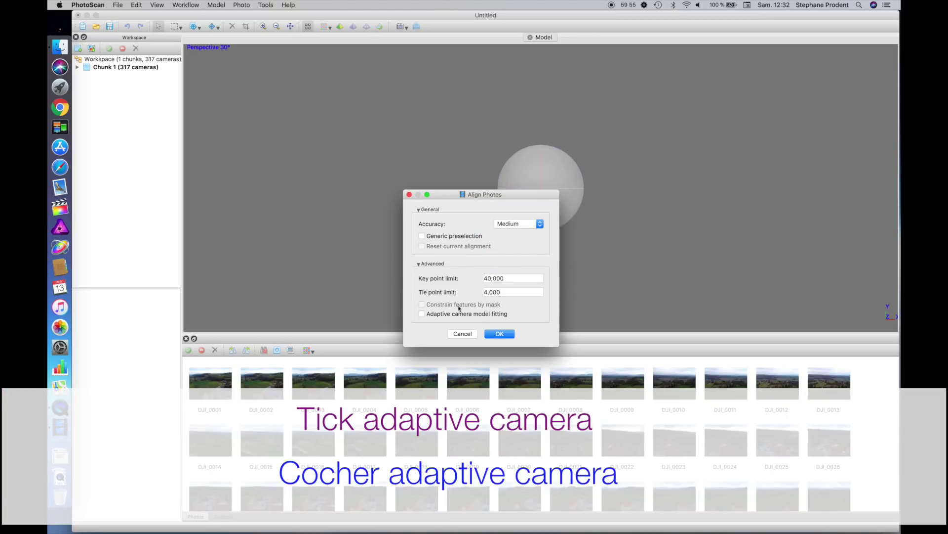
click(420, 313)
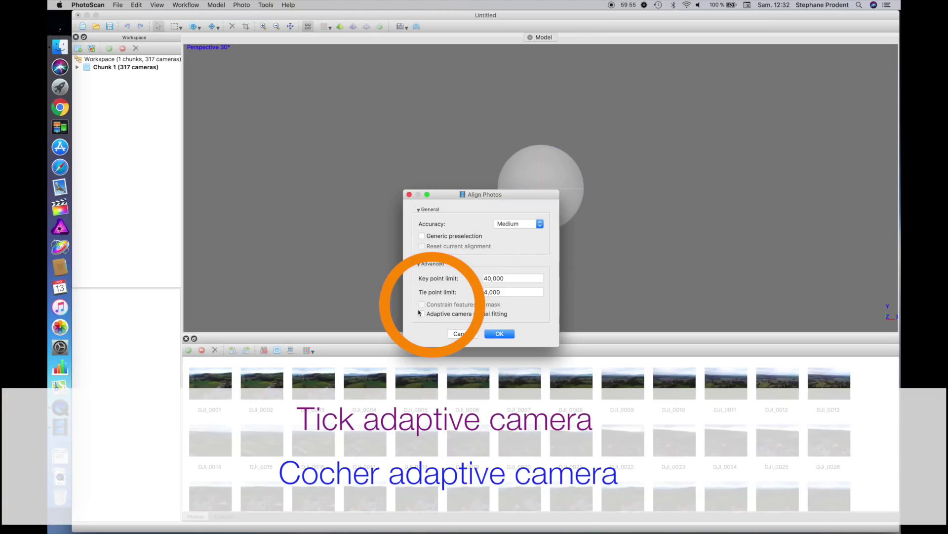
click(499, 333)
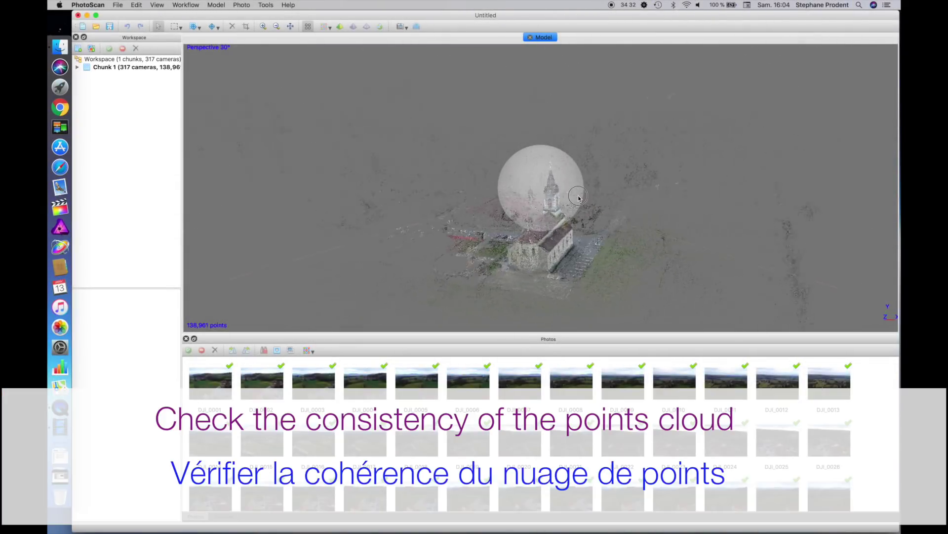
Resize the reconstruction region inward around the church in the sparse point cloud.
drag(579, 197, 611, 203)
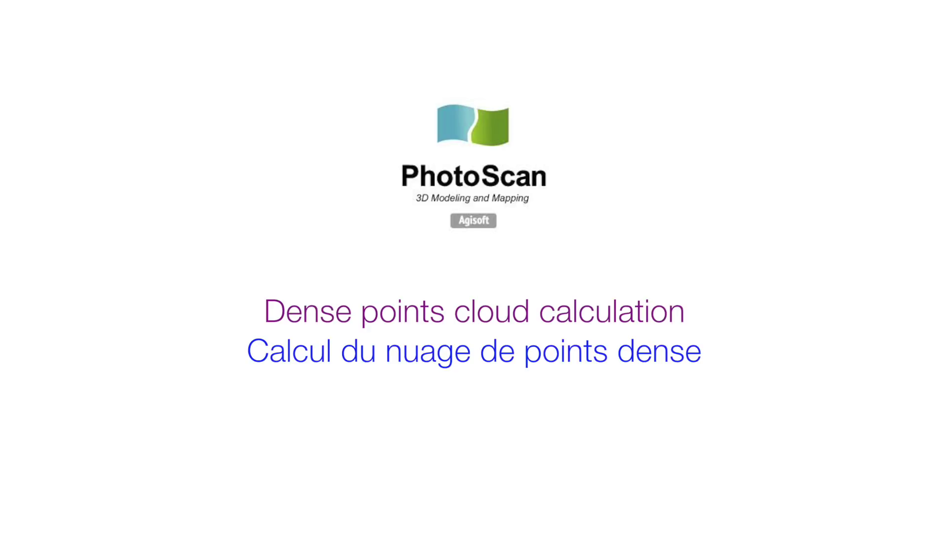
click(199, 28)
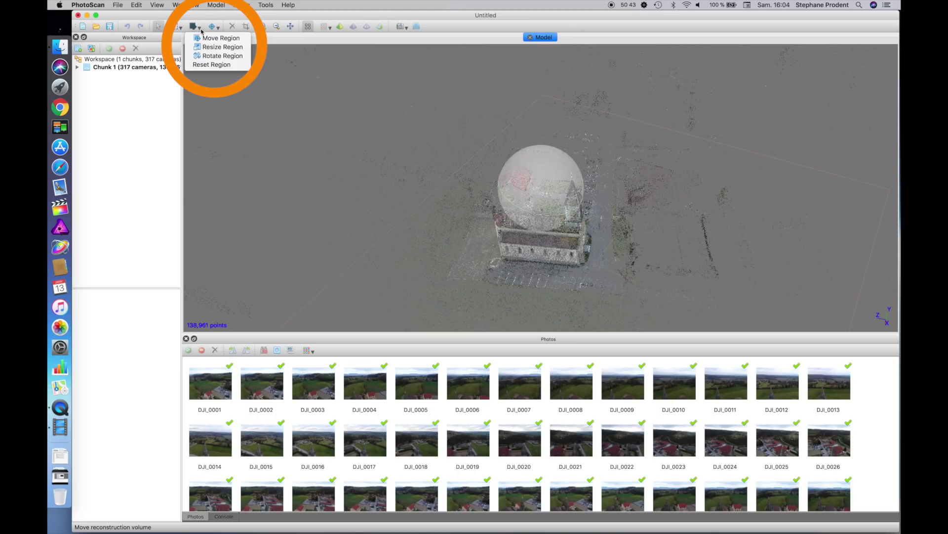
click(222, 47)
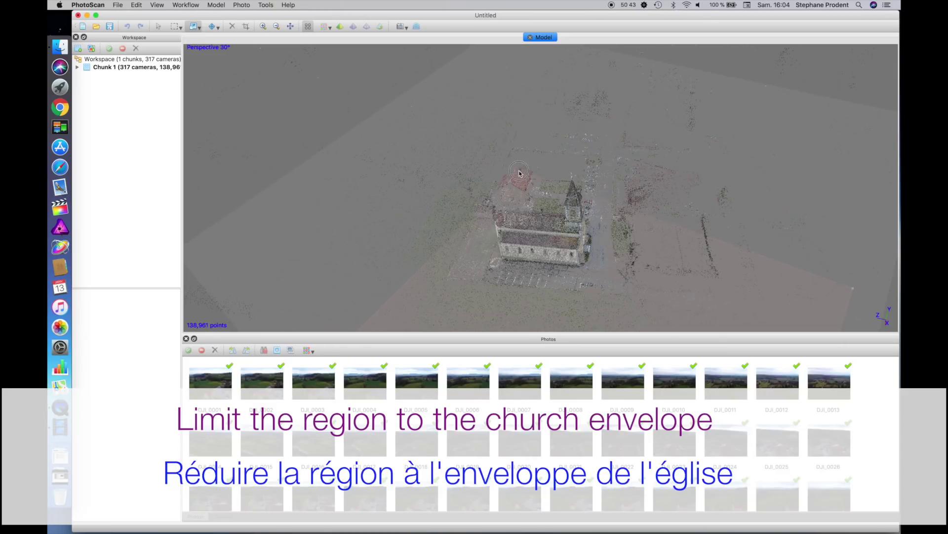
drag(526, 206, 549, 247)
scroll(550, 247, down, 5)
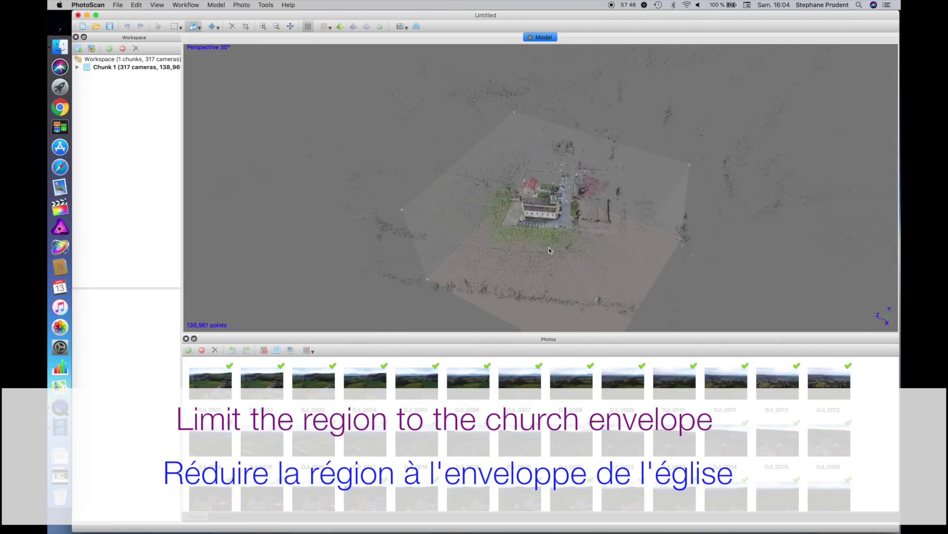
drag(581, 312, 552, 222)
key(0)
Rotate the reconstruction region to line up with the church.
click(198, 28)
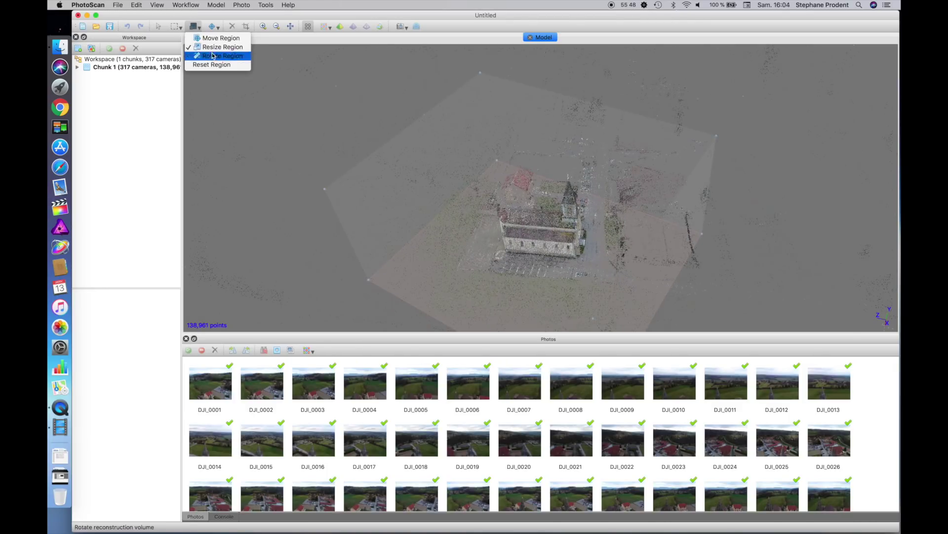
click(220, 60)
mouse_move(532, 235)
mouse_down()
mouse_move(599, 307)
mouse_move(584, 280)
mouse_move(619, 161)
mouse_move(644, 229)
mouse_move(579, 255)
mouse_move(545, 229)
mouse_up()
Shrink the rotated reconstruction region so that it tightly encloses only the church envelope.
click(197, 27)
click(213, 48)
scroll(473, 208, down, 3)
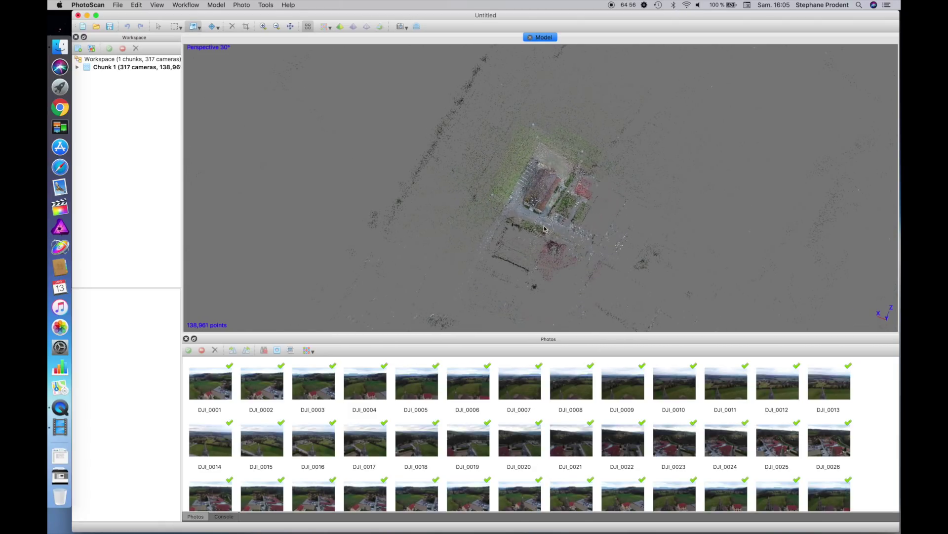
scroll(554, 193, up, 3)
drag(549, 288, 547, 269)
drag(540, 82, 474, 163)
Save the project as "saint ondras eglise" in PhotoScan Project (*.psx) format in the photogrammetrie folder.
click(109, 27)
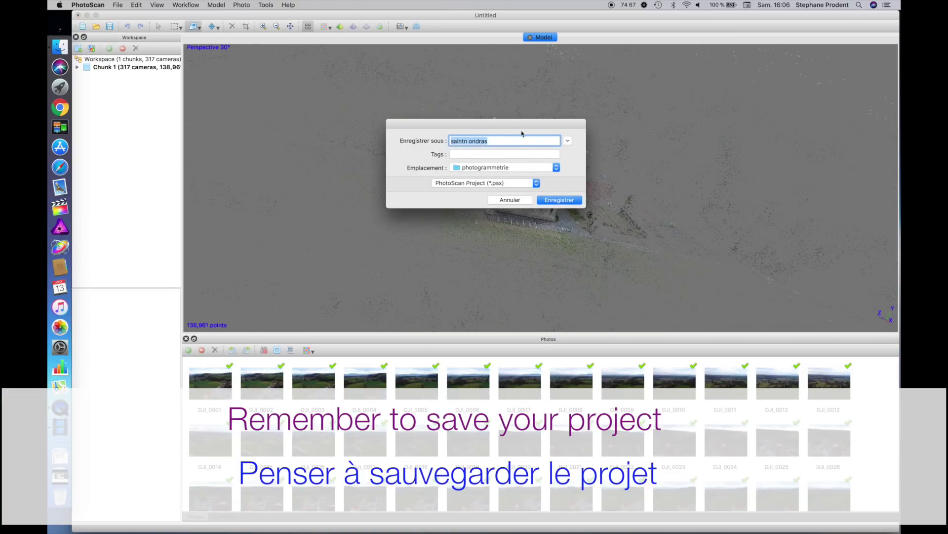
text(saint ondras eglise)
key(Return)
Build the dense cloud with medium quality and moderate depth filtering, keeping point colour calculation enabled.
click(186, 5)
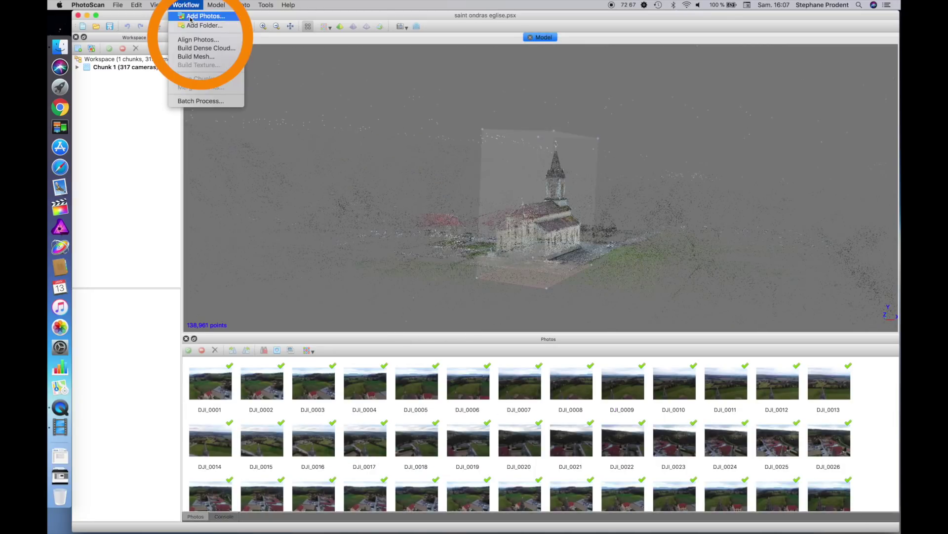
click(194, 49)
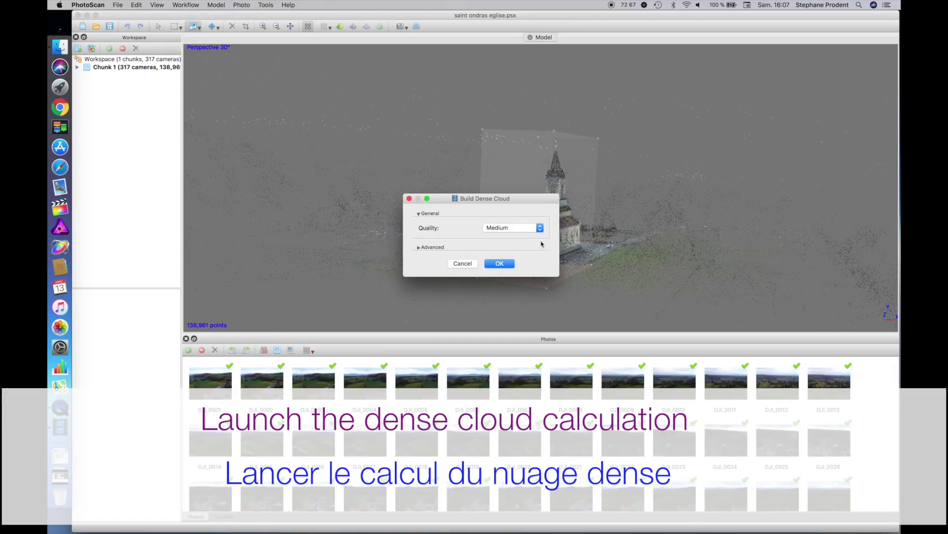
click(539, 228)
click(522, 233)
click(422, 247)
click(537, 262)
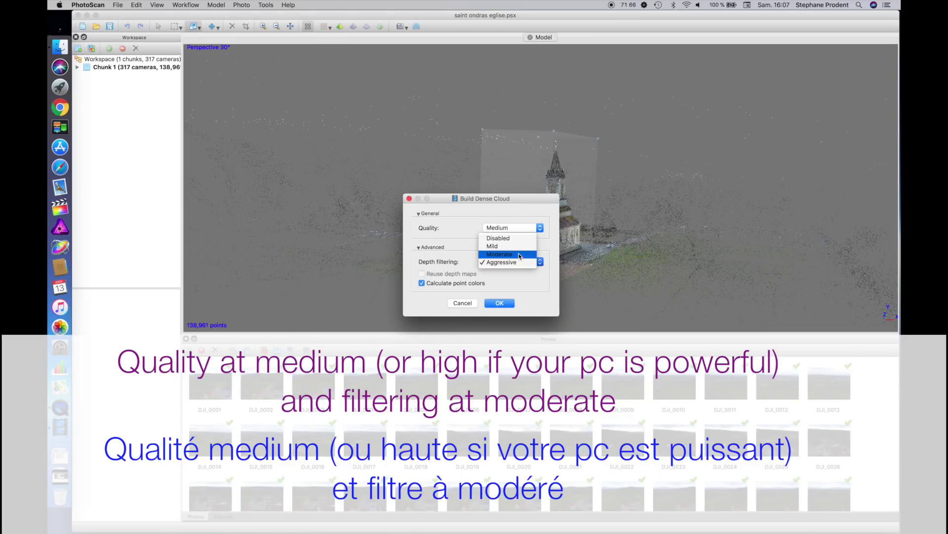
click(519, 256)
click(503, 304)
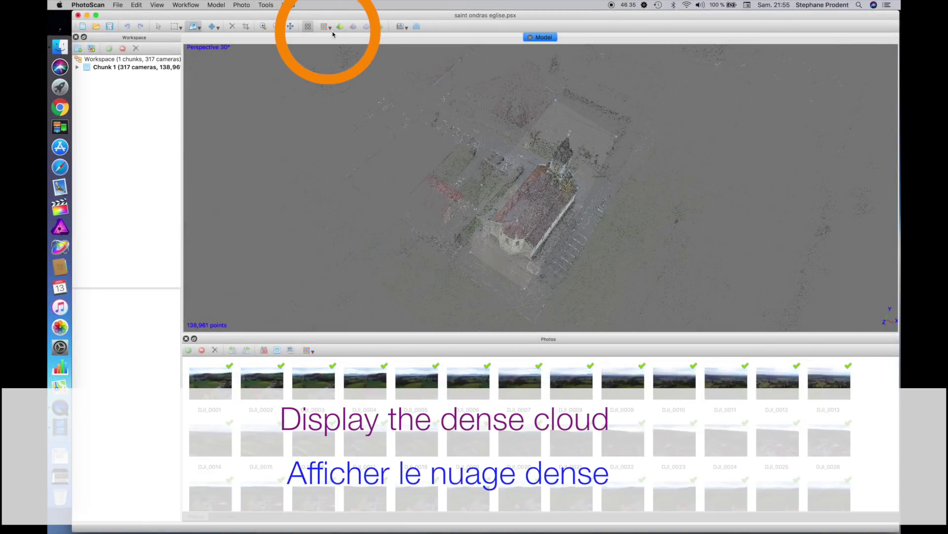
Display the dense point cloud and inspect the church's facade and sides.
click(325, 27)
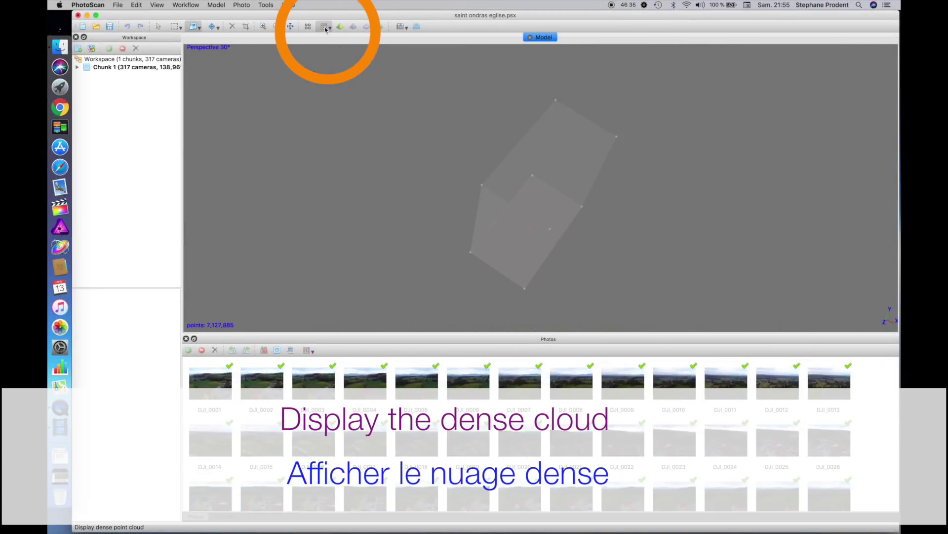
drag(620, 261, 529, 186)
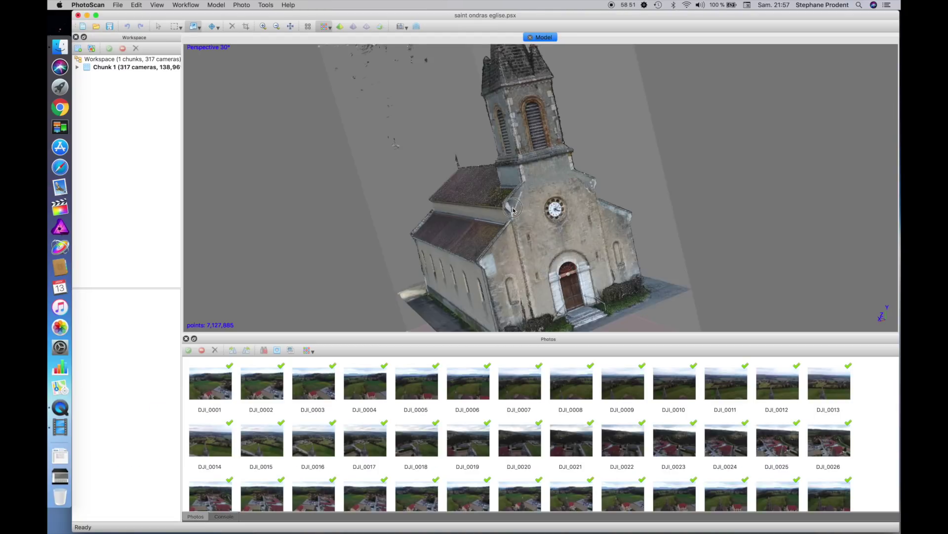
drag(513, 212, 491, 213)
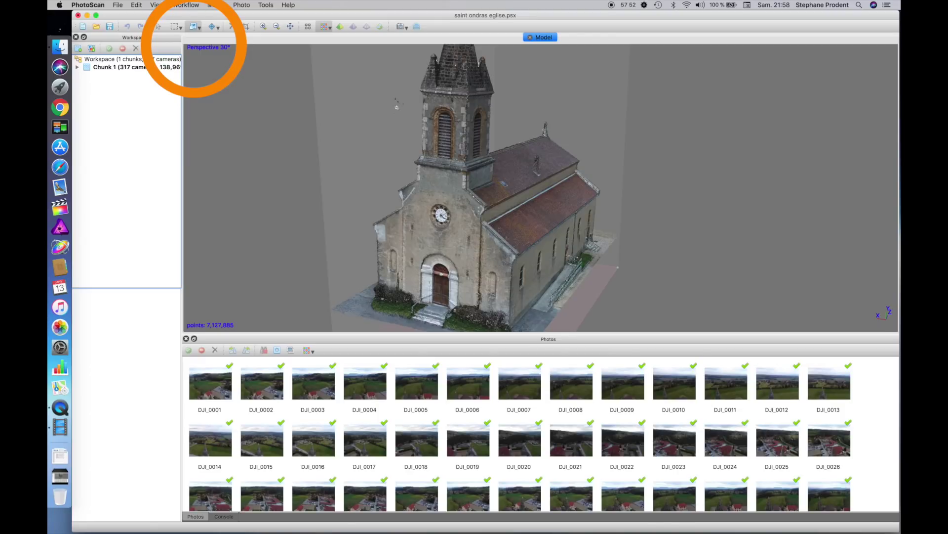
Build an Arbitrary (3D) mesh from the dense cloud with the High (1,425,504) face count and default interpolation.
click(191, 5)
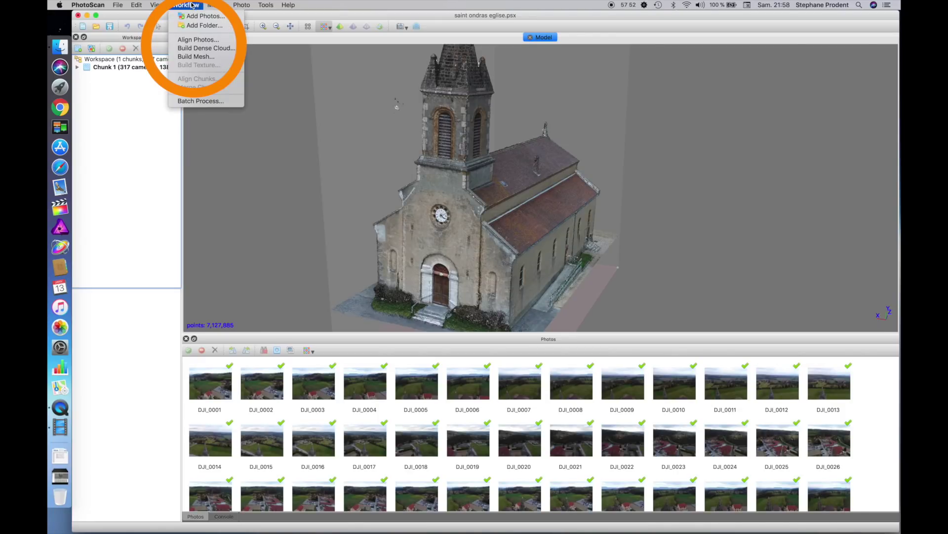
click(195, 57)
click(543, 228)
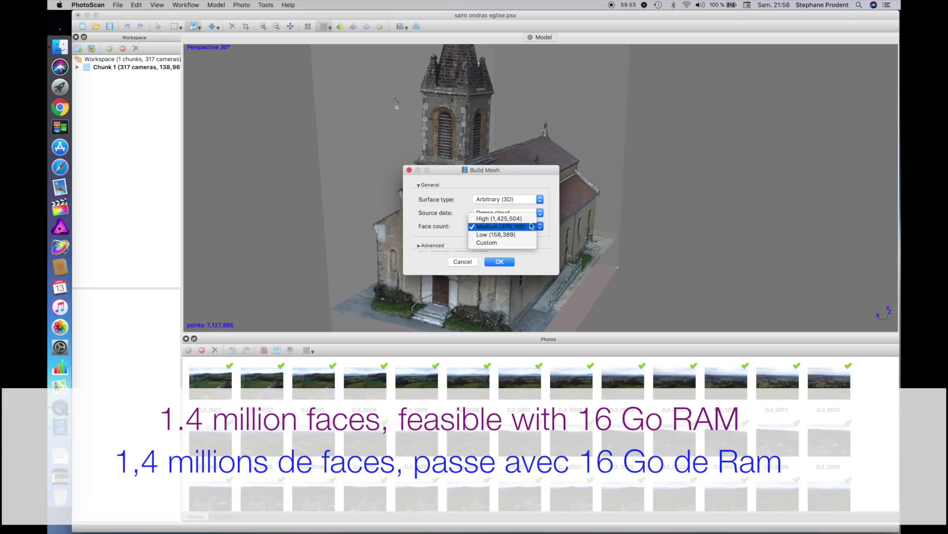
click(530, 223)
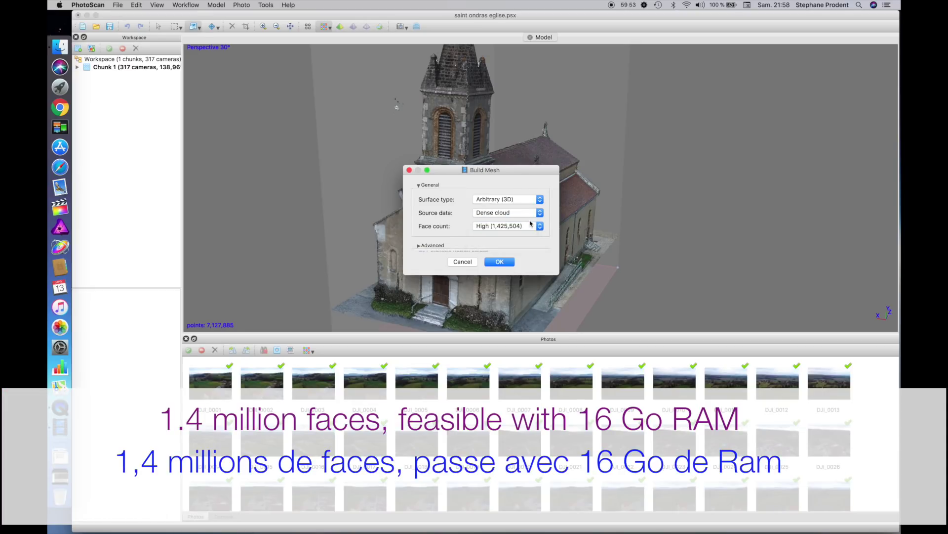
click(435, 246)
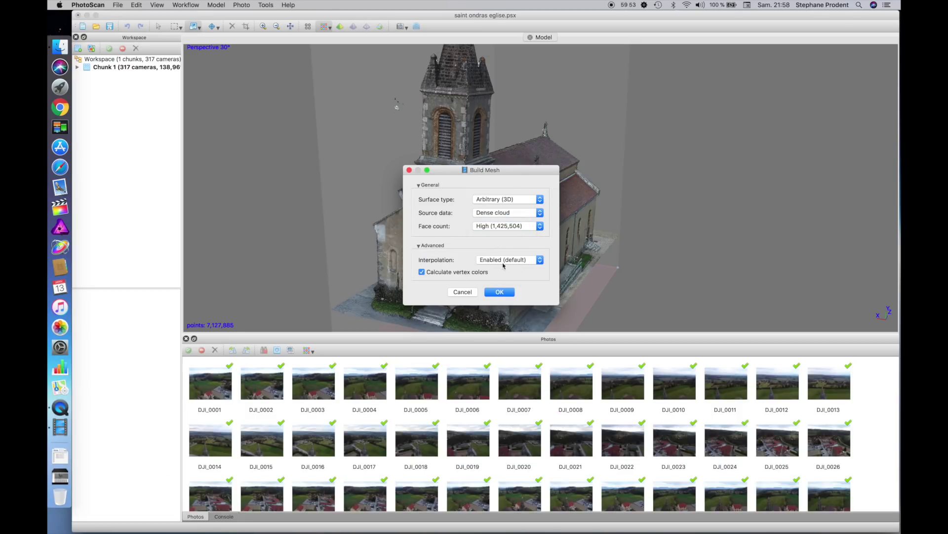
click(499, 292)
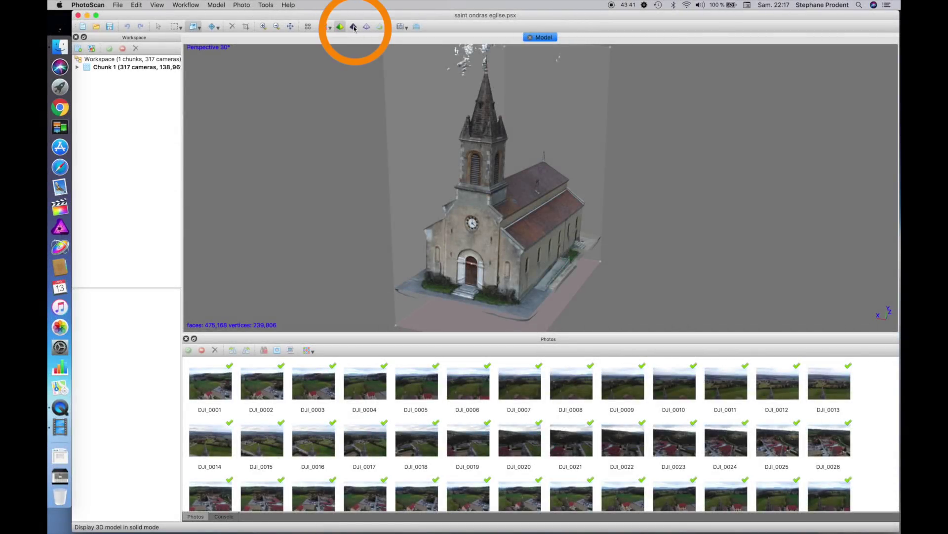
Show the mesh in solid mode and delete the fragments floating above the nave roof using Free-Form Selection.
click(354, 27)
drag(464, 60, 565, 210)
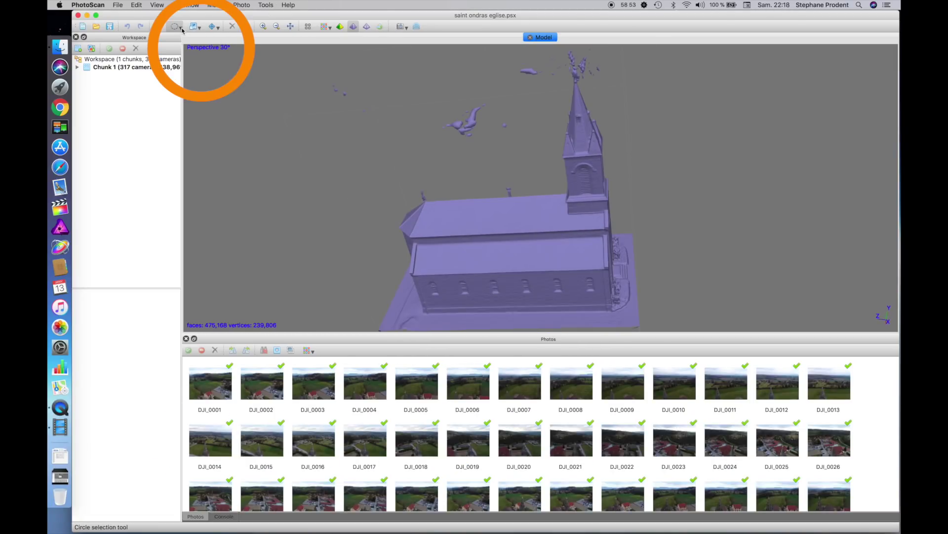
click(178, 27)
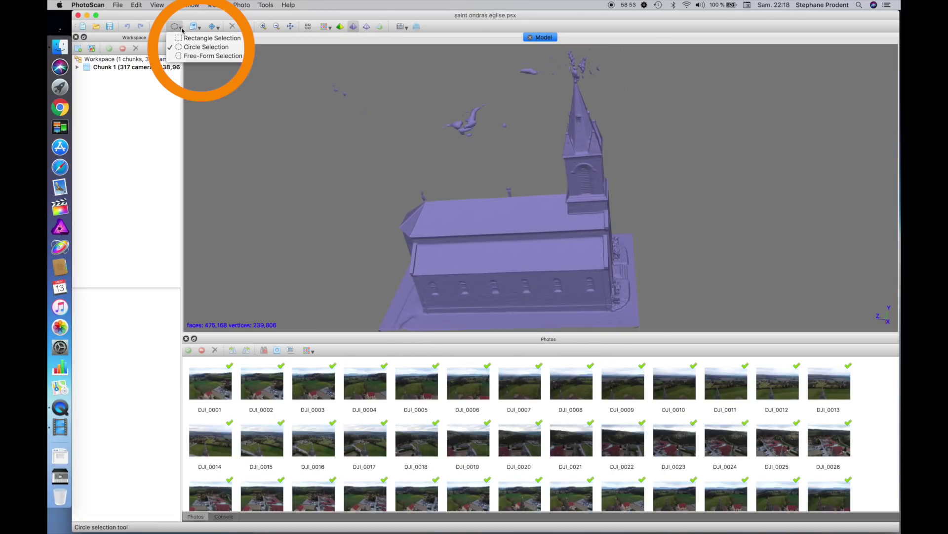
click(199, 57)
mouse_move(364, 67)
mouse_down()
mouse_move(322, 83)
mouse_move(332, 105)
mouse_move(434, 140)
mouse_move(503, 144)
mouse_move(546, 107)
mouse_move(552, 75)
mouse_move(543, 53)
mouse_move(487, 53)
mouse_up()
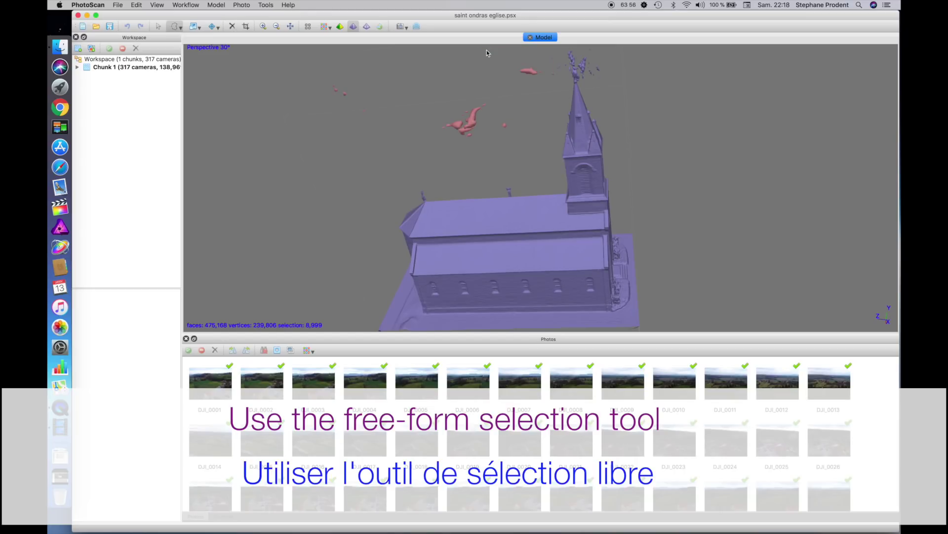
click(137, 5)
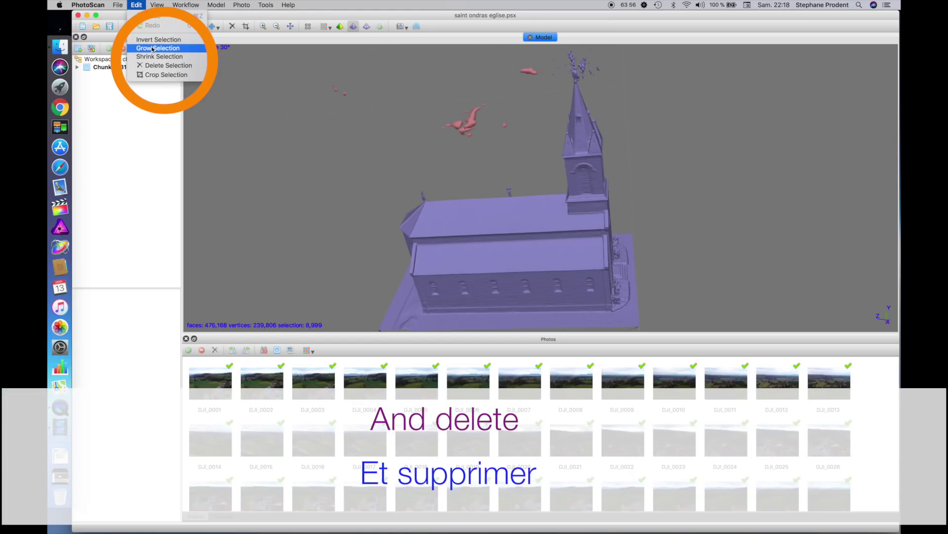
click(155, 66)
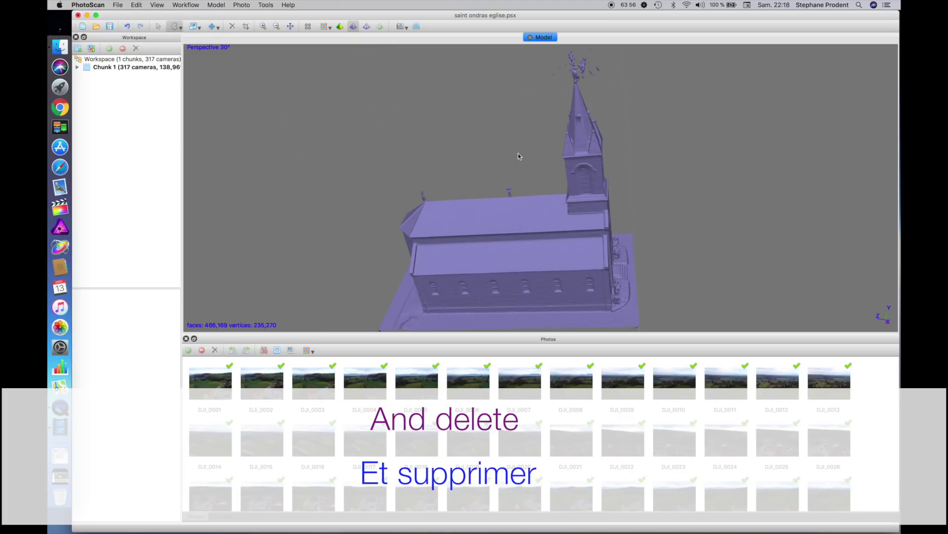
Delete the stray mesh fragments around the tip of the church spire using Free-Form Selection.
scroll(625, 85, up, 10)
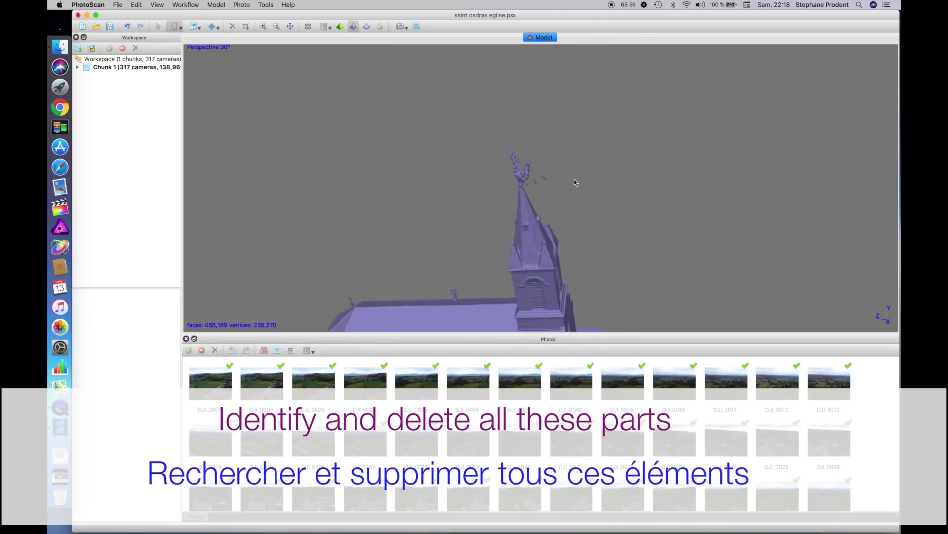
click(179, 27)
click(203, 58)
mouse_move(519, 178)
mouse_down()
mouse_move(583, 96)
mouse_move(612, 192)
mouse_up()
click(137, 5)
click(166, 65)
drag(474, 198, 465, 196)
click(136, 5)
click(166, 65)
scroll(588, 167, down, 5)
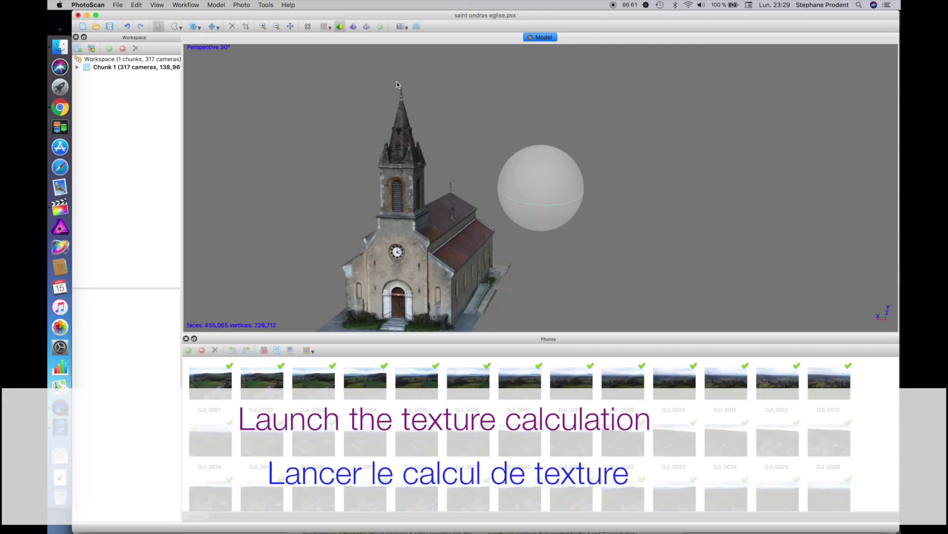
Build the model texture with Generic mapping, Mosaic (default) blending, size 4096 x 1 and hole filling enabled.
click(192, 6)
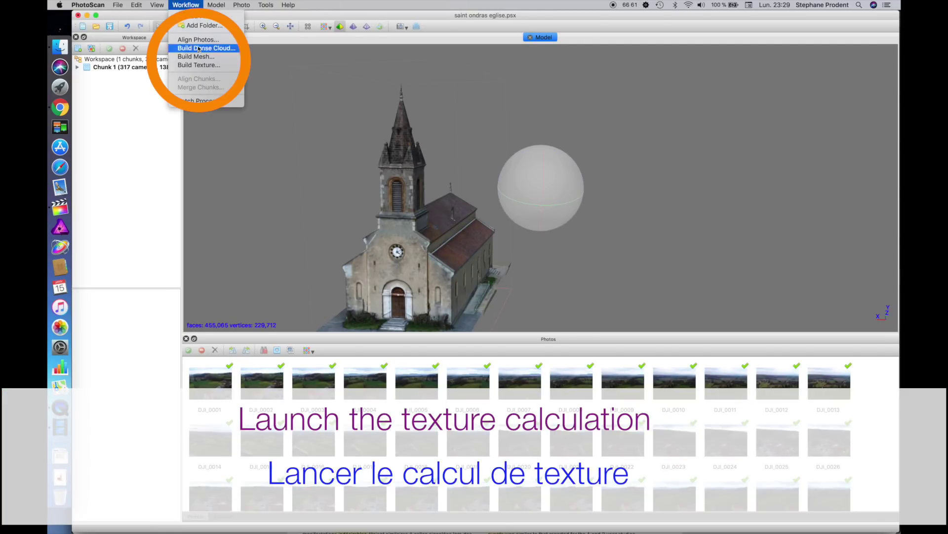
click(202, 65)
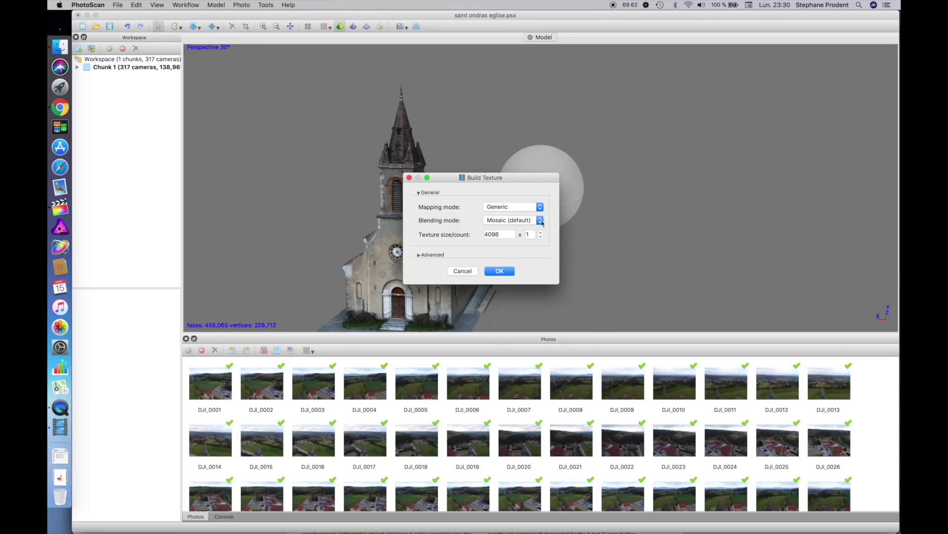
click(429, 256)
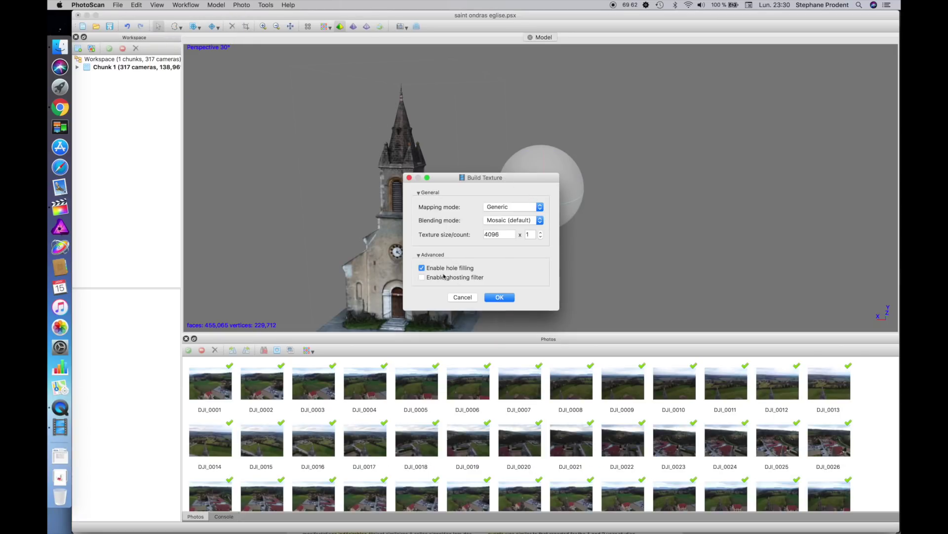
click(500, 298)
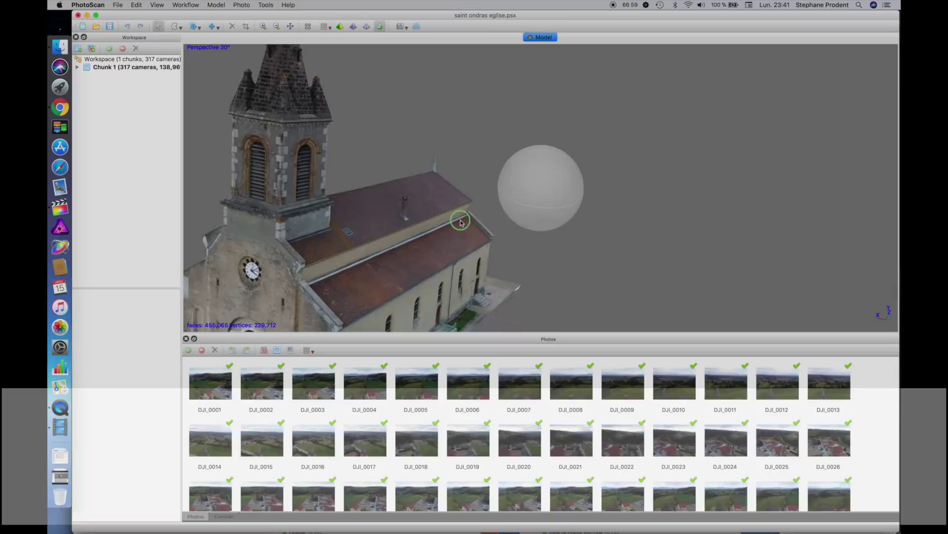
Export the textured church as Wavefront OBJ file eglide3D to the photogrammetrie folder, with JPEG texture and precision 6.
drag(462, 212, 561, 190)
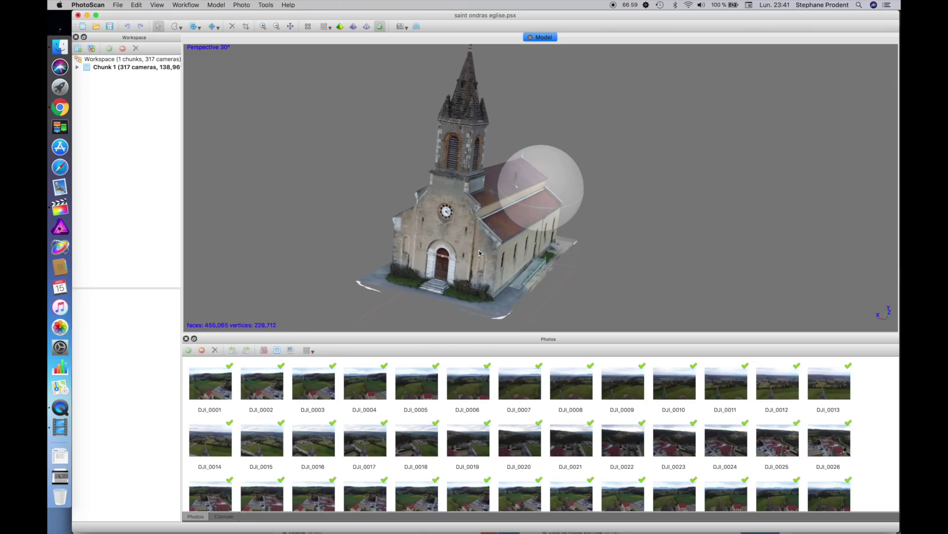
drag(489, 254, 479, 253)
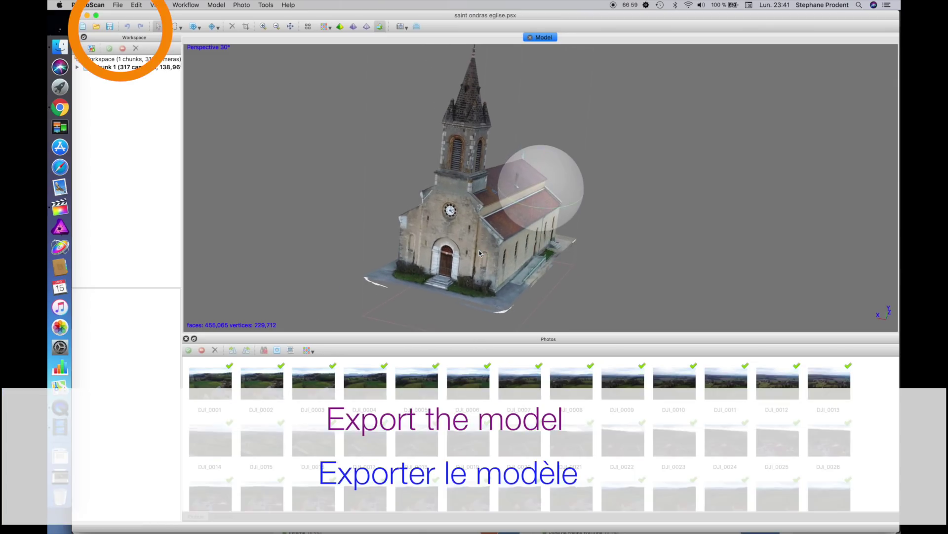
click(120, 5)
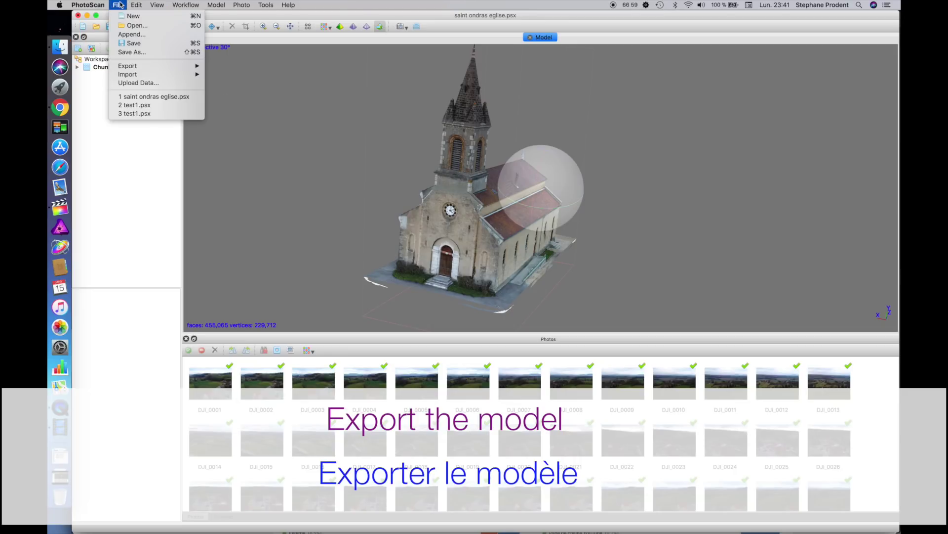
mouse_move(148, 66)
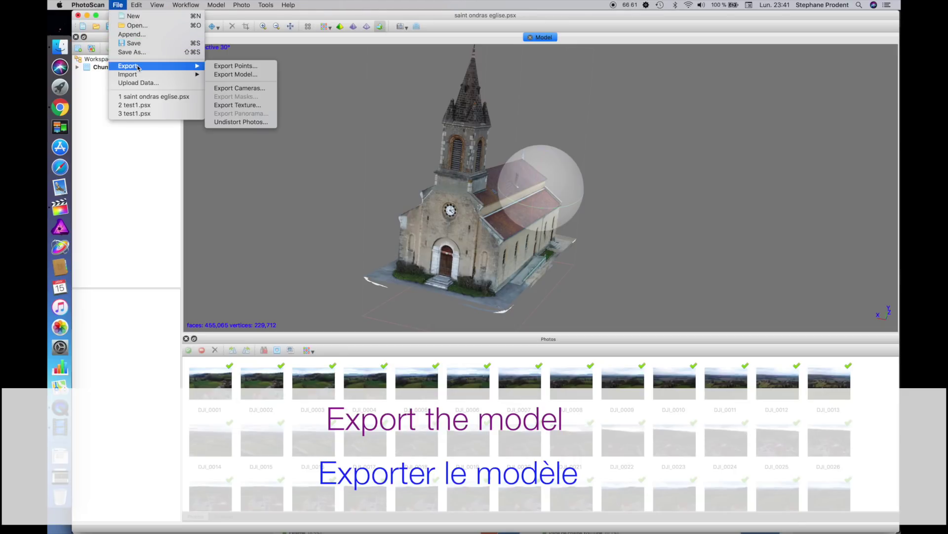
click(230, 75)
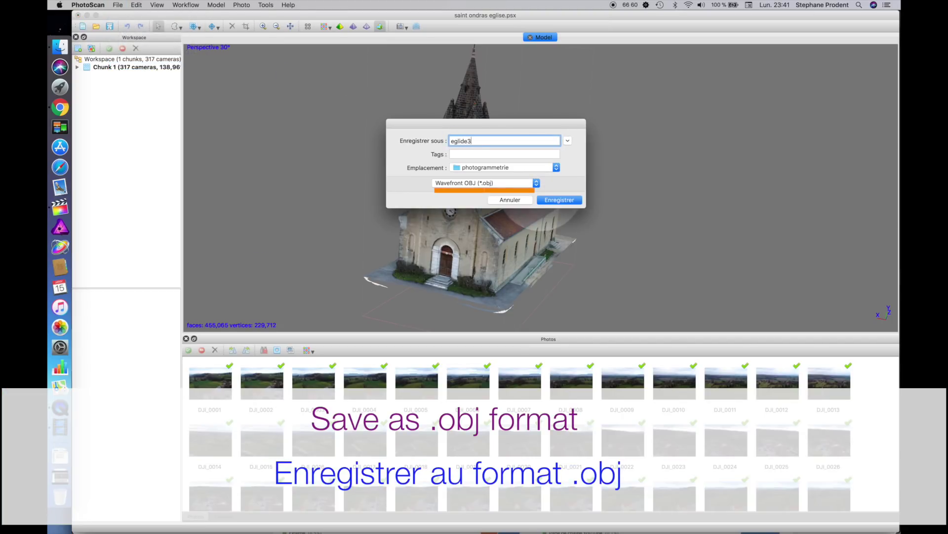
click(561, 200)
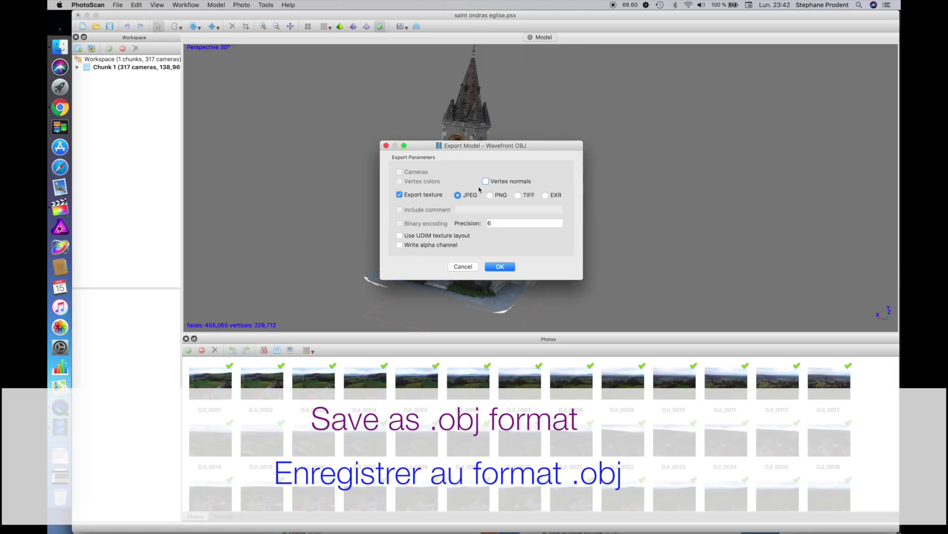
click(502, 267)
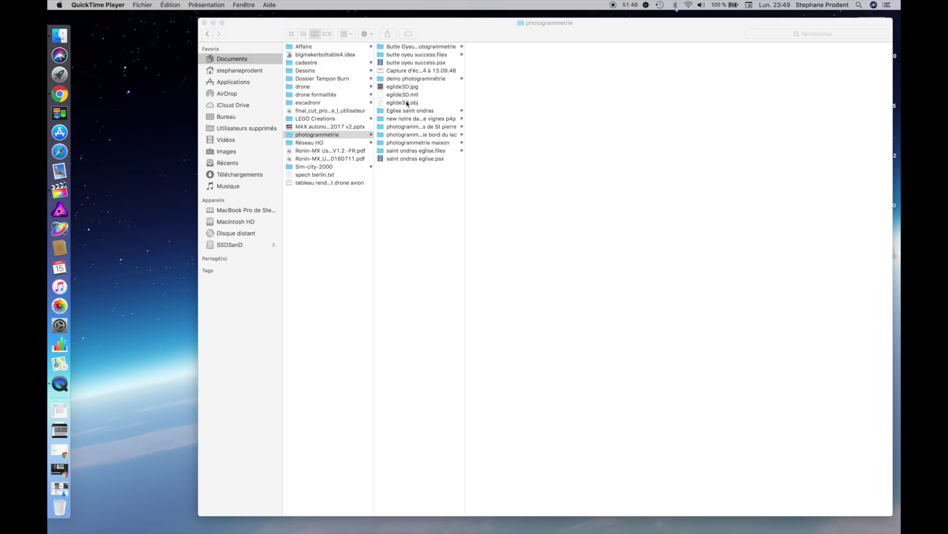
Preview the exported eglide3D.obj in Finder's photogrammetrie folder and look at the church from another angle.
click(407, 103)
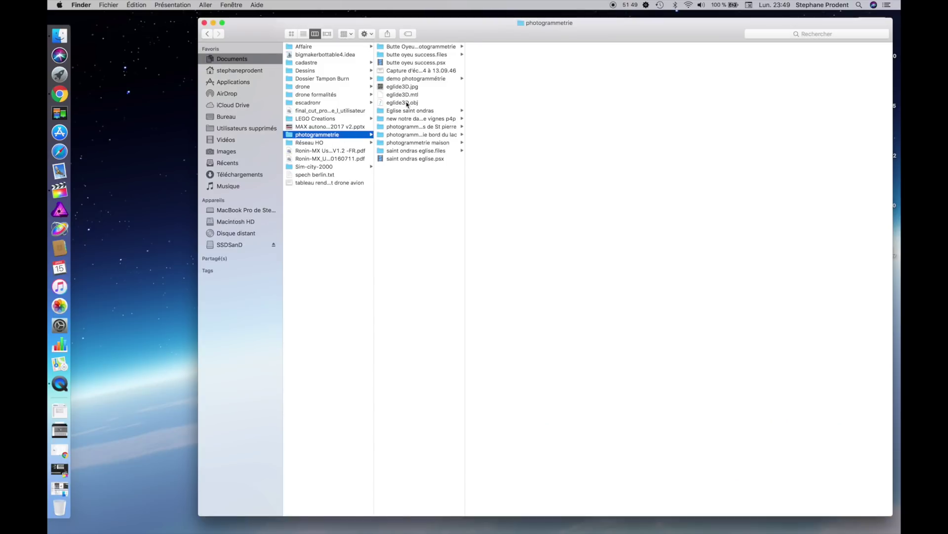
click(407, 103)
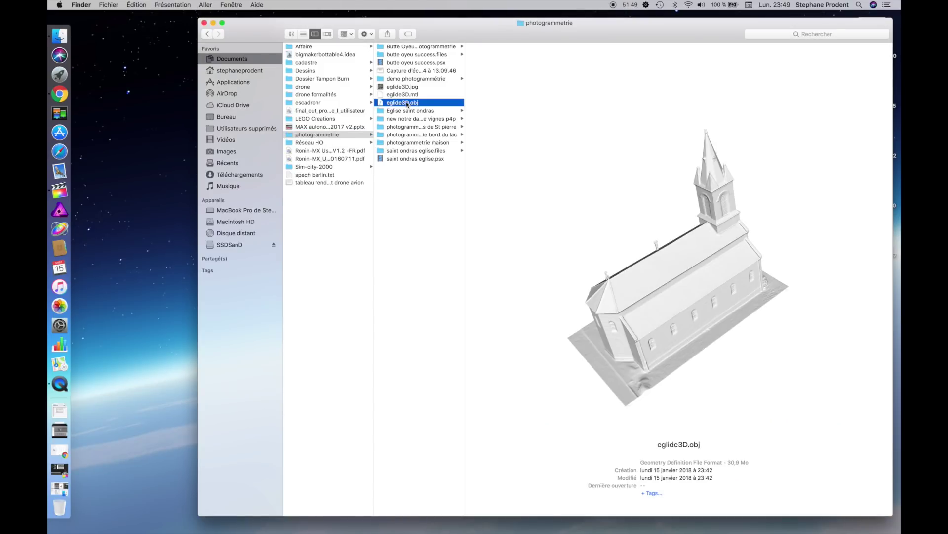
drag(713, 309, 650, 296)
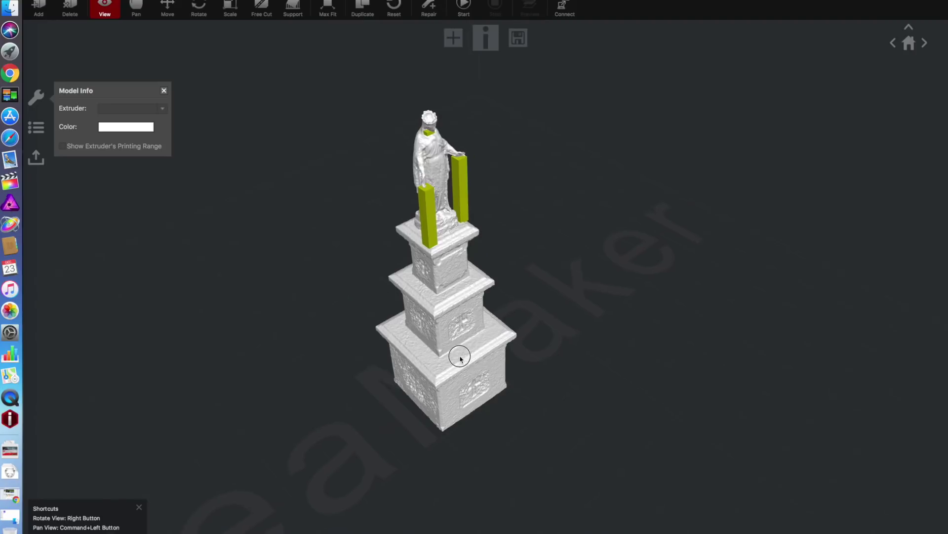
Switch to ideaMaker, enlarge its window and import eglide3D.obj from the photogrammetrie folder.
right_drag(457, 356, 179, 315)
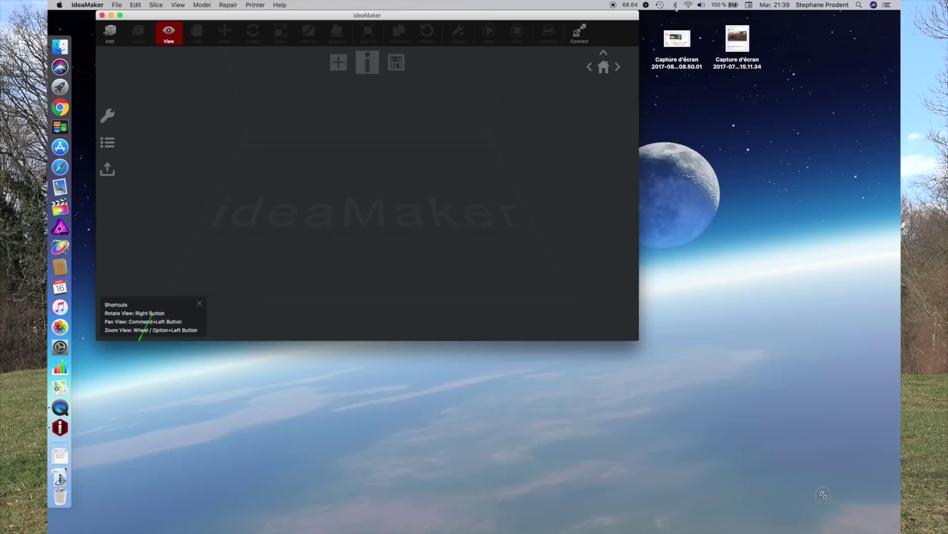
drag(636, 339, 897, 528)
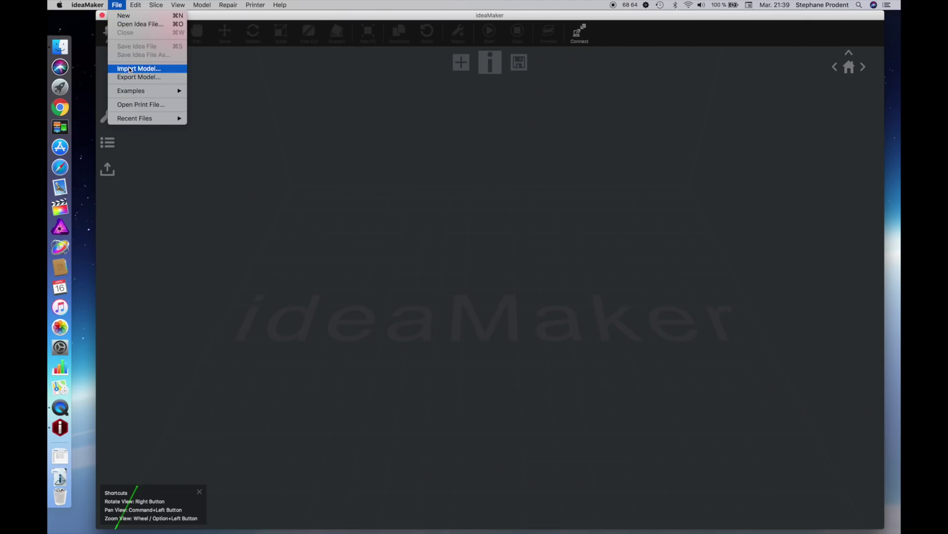
click(130, 70)
click(410, 105)
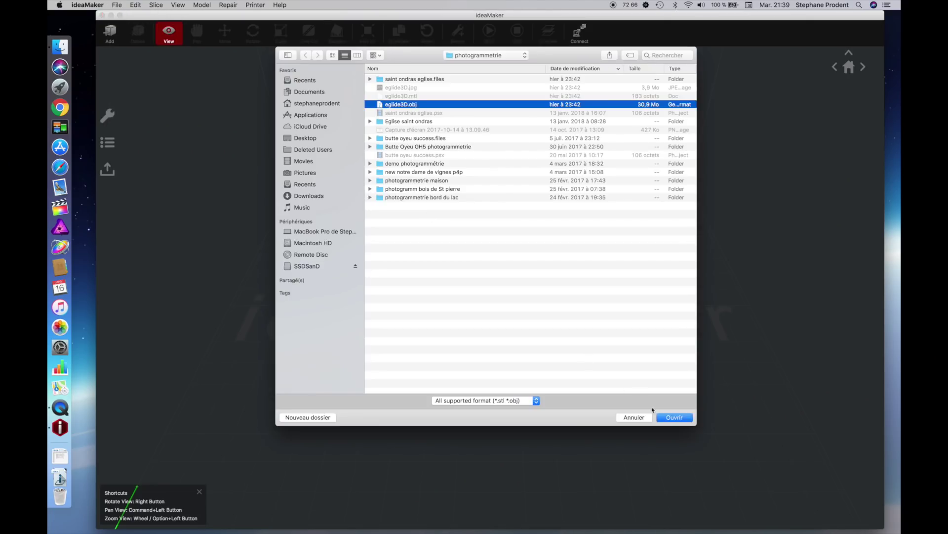
key(Return)
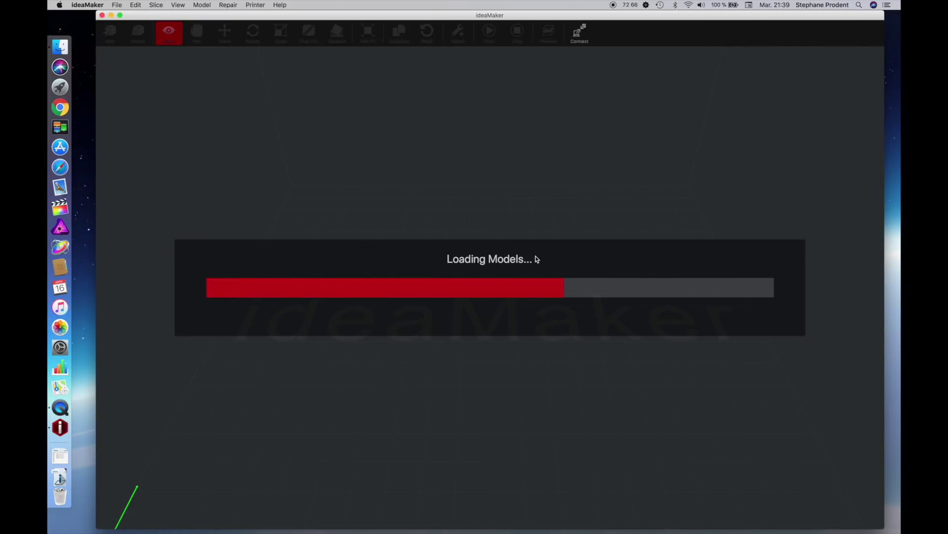
Rotate the church upright to about -287° around the X axis, then set it on the platform and centre it.
click(552, 280)
right_drag(549, 278, 413, 342)
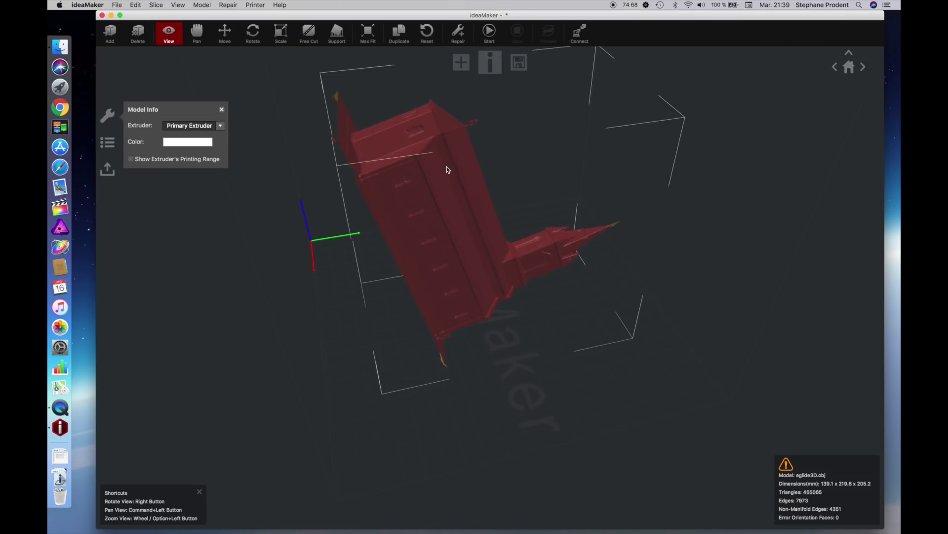
key(r)
drag(608, 242, 500, 309)
key(m)
click(217, 192)
click(154, 192)
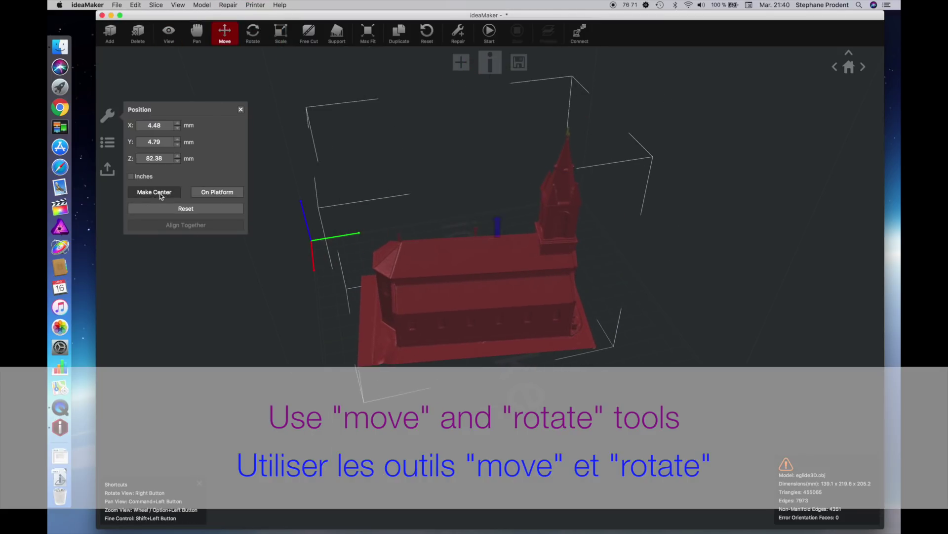
Rotate the church 9° around the Z axis to align its nave with the platform grid.
key(v)
drag(533, 369, 265, 109)
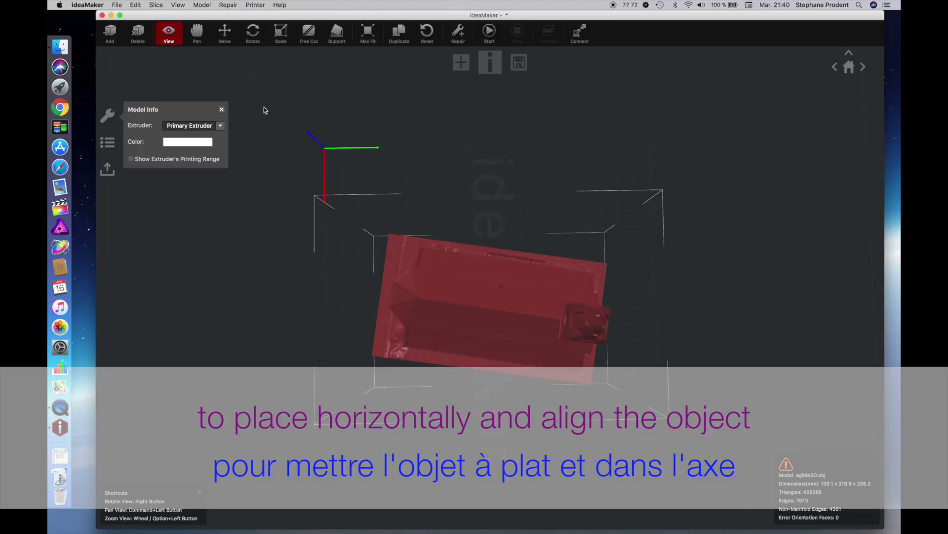
key(r)
drag(670, 349, 665, 296)
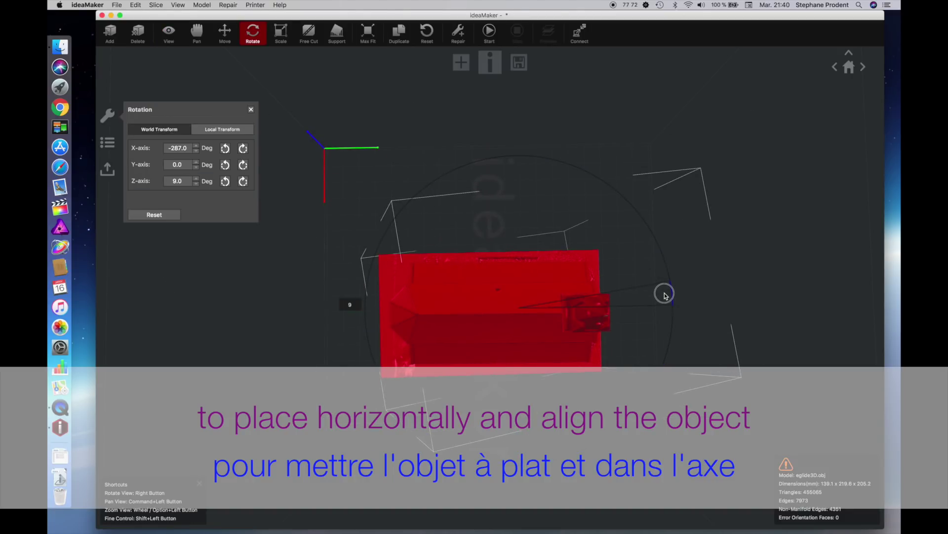
key(v)
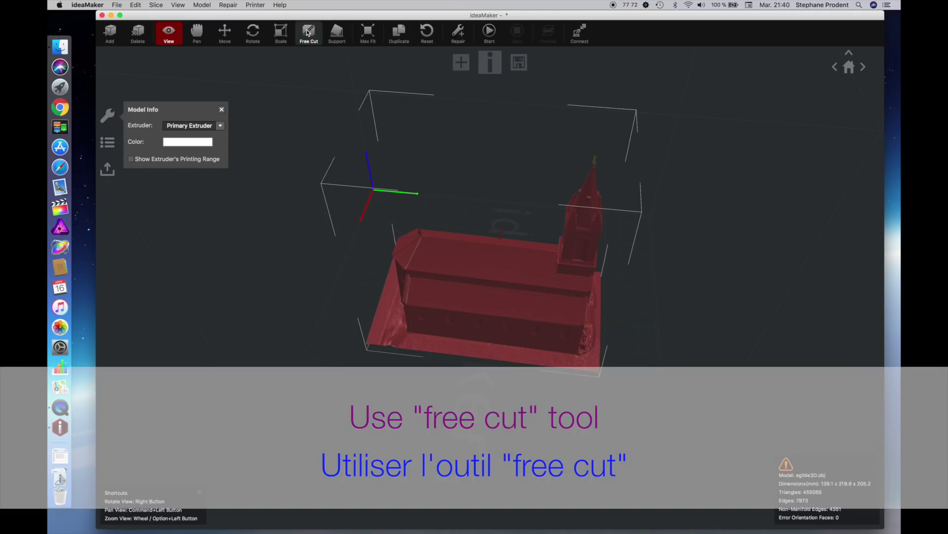
Cut off the ground margin along one long side of the church using Free Cut with a vertical plane at about X 47.3 mm.
click(309, 33)
drag(521, 133, 514, 324)
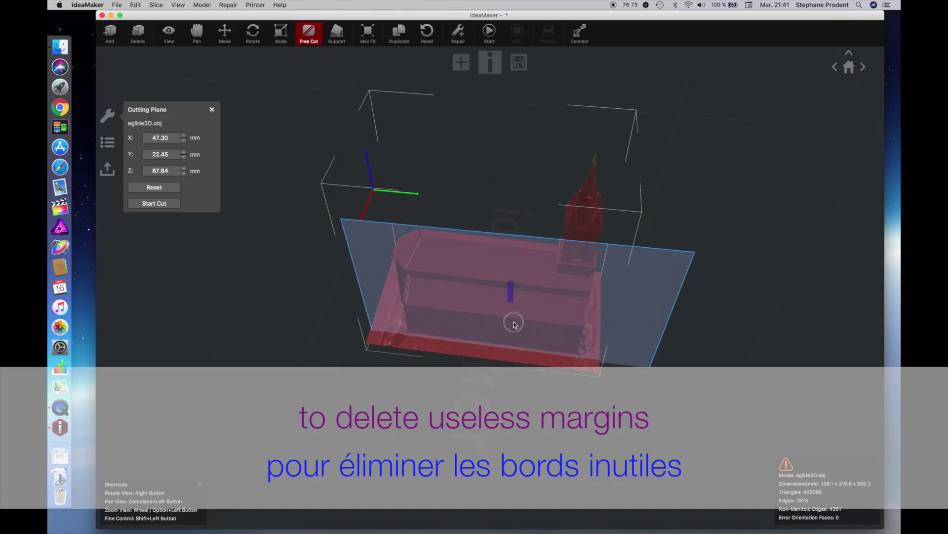
key(Return)
Cut off the ground margin at the church's facade end with a slightly tilted Free Cut plane and remove the offcut.
click(169, 32)
click(489, 277)
click(309, 32)
drag(507, 284, 528, 193)
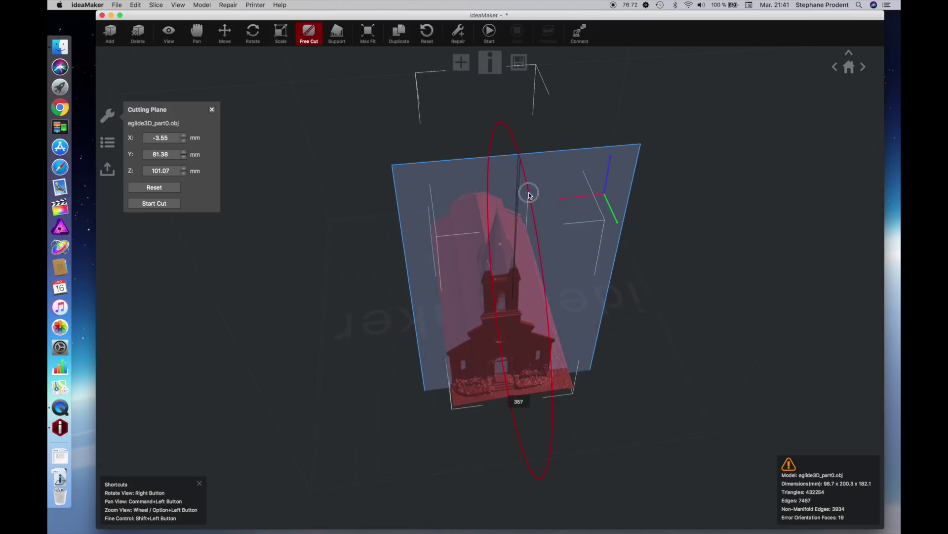
key(Return)
click(136, 5)
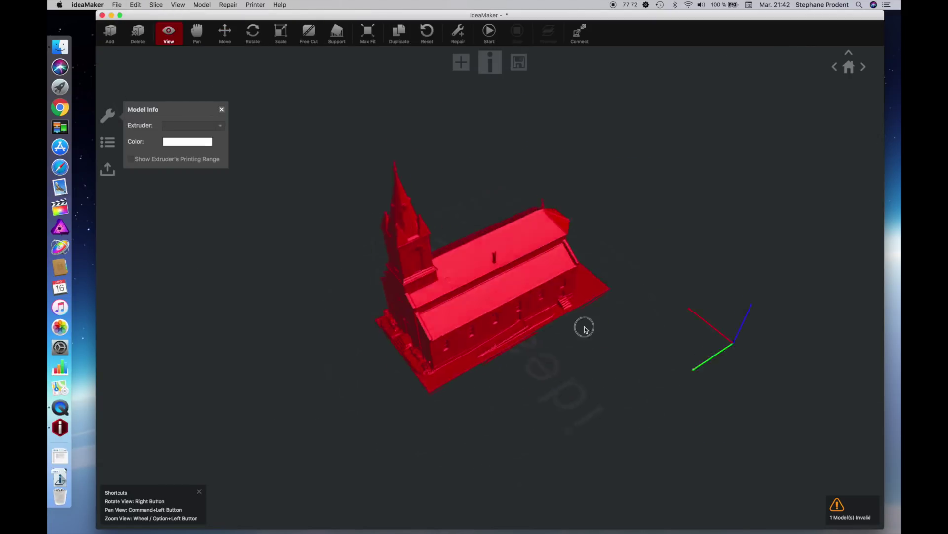
Cut off the ground margin along the church's opposite long side using Free Cut.
click(582, 328)
drag(491, 229, 501, 284)
click(154, 203)
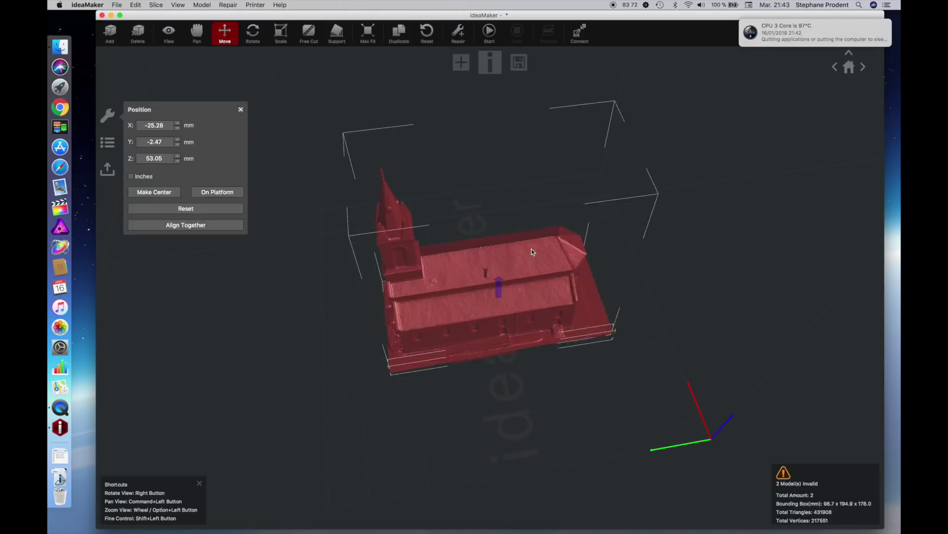
Cut off the ground margin behind the apse with a Free Cut plane at about Y -79.45 mm and remove the offcut.
click(531, 252)
key(c)
right_drag(519, 254, 531, 237)
drag(532, 237, 519, 215)
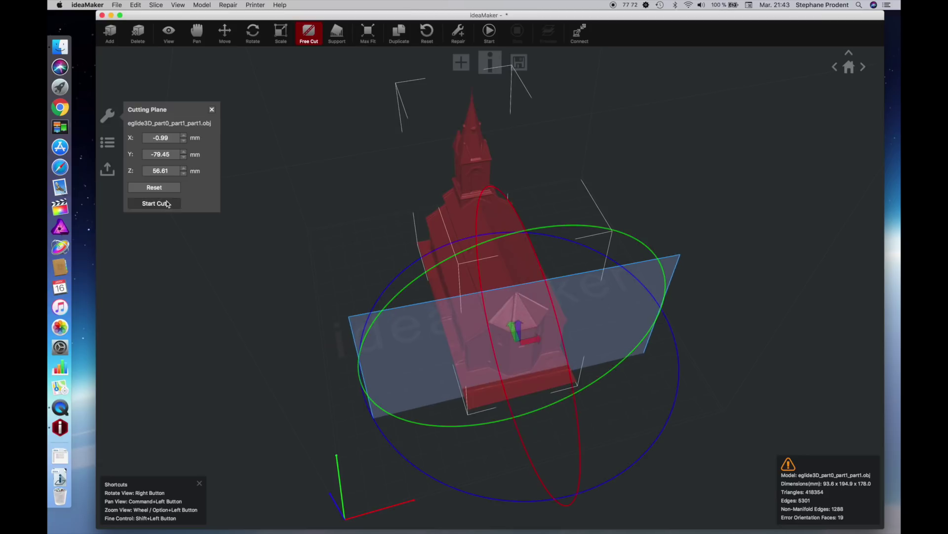
click(154, 203)
click(514, 395)
click(136, 5)
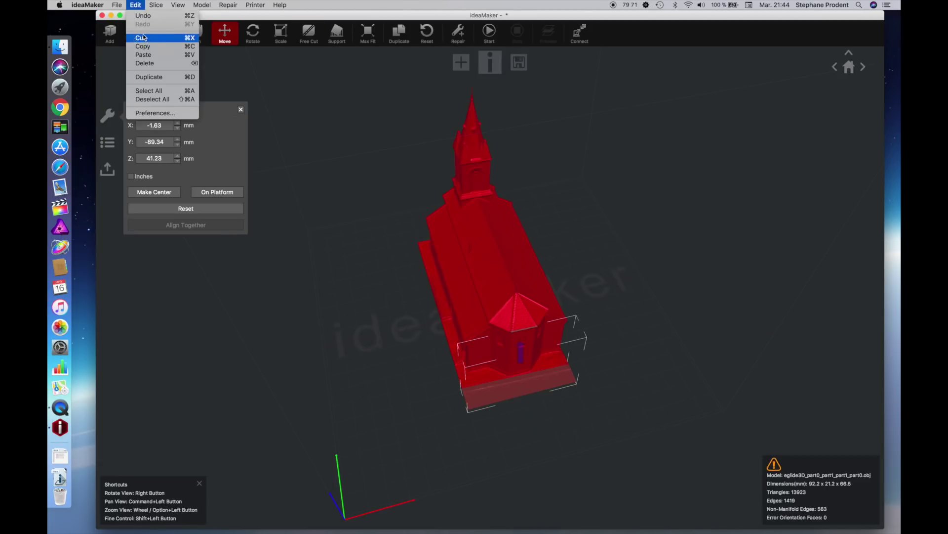
click(148, 37)
Correct the church's inclination by rotating it in World Transform to an X-axis angle of -1.5 degrees.
click(168, 32)
drag(374, 148, 614, 290)
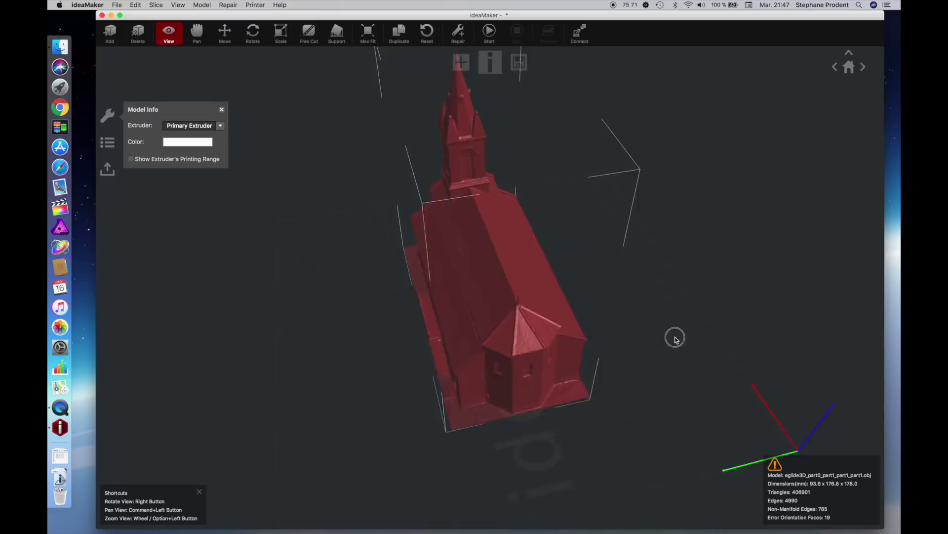
drag(674, 335, 604, 194)
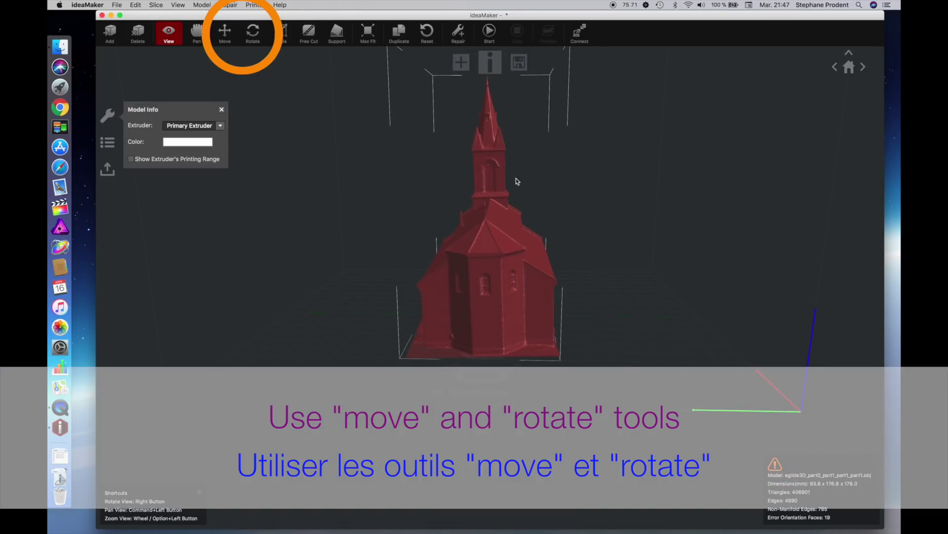
click(253, 34)
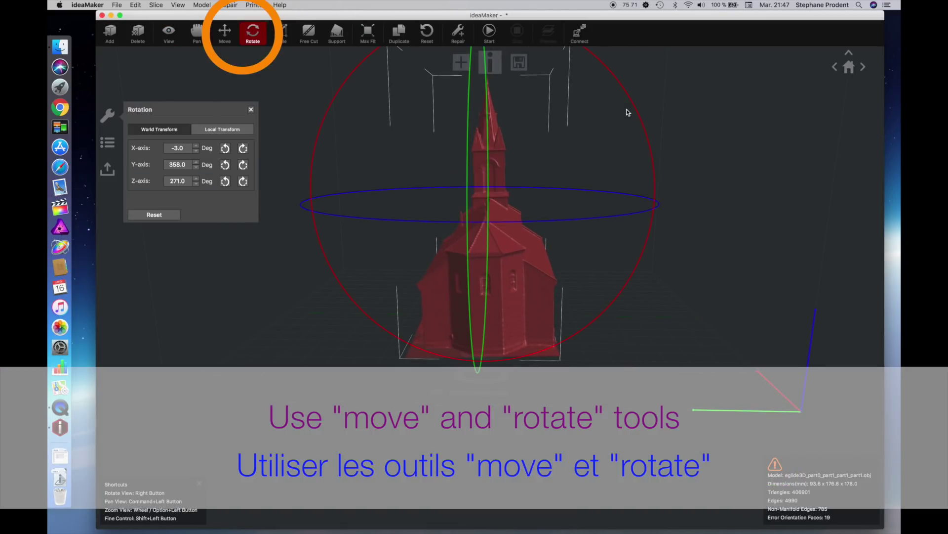
drag(636, 105, 636, 113)
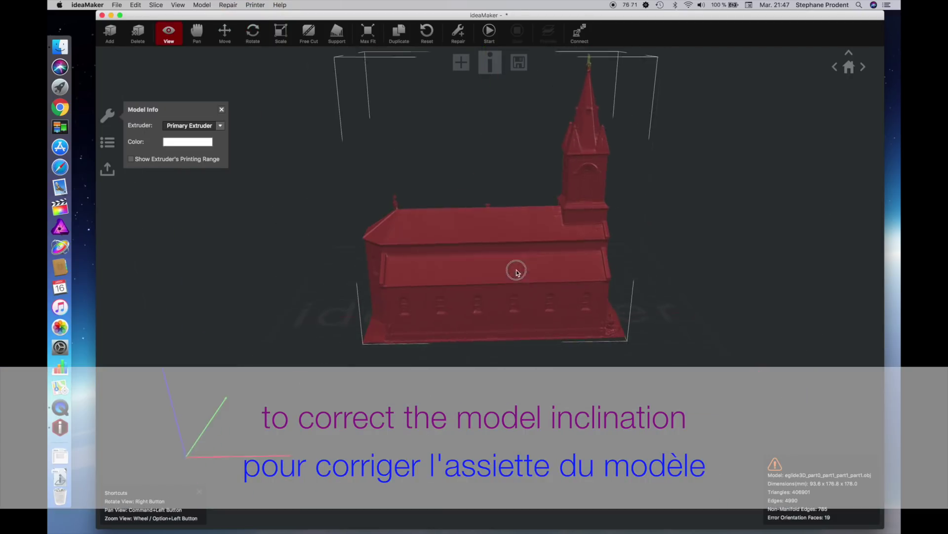
key(m)
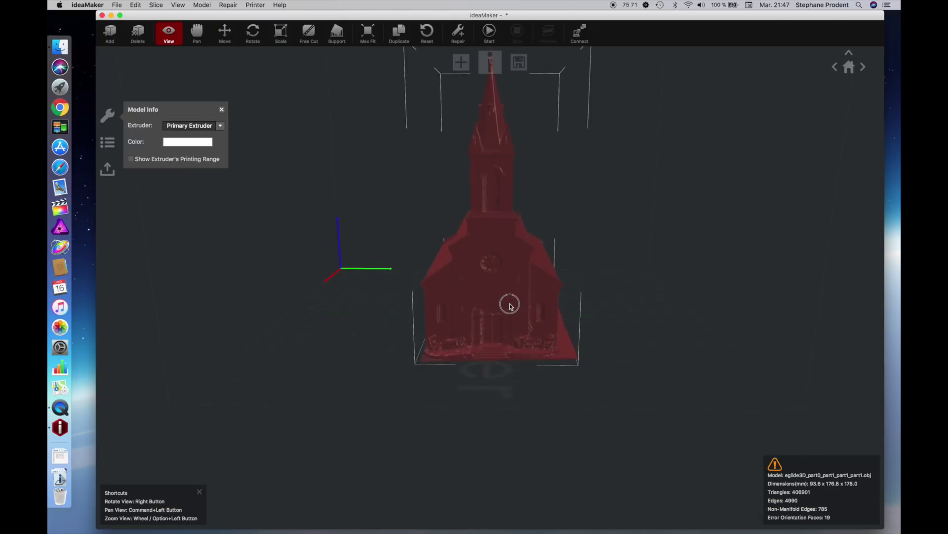
key(r)
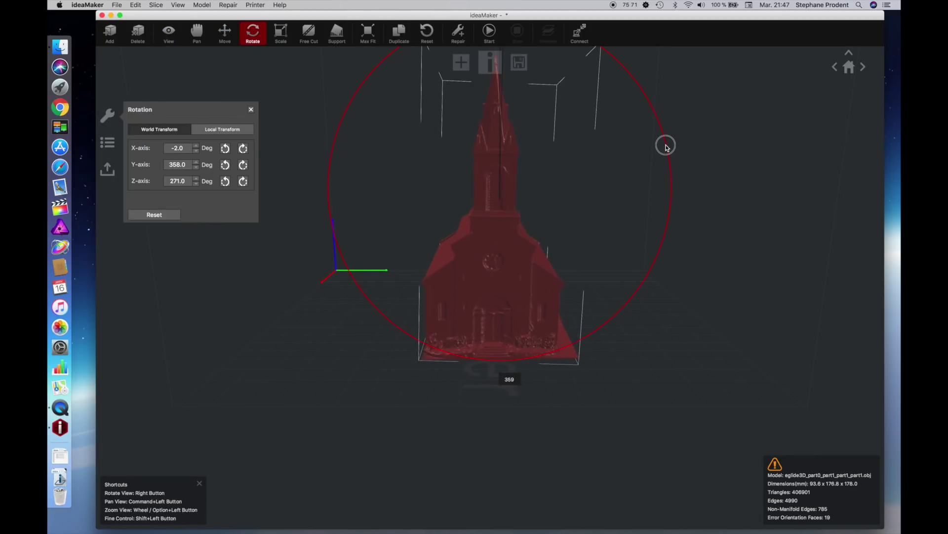
click(196, 146)
text(-1.5)
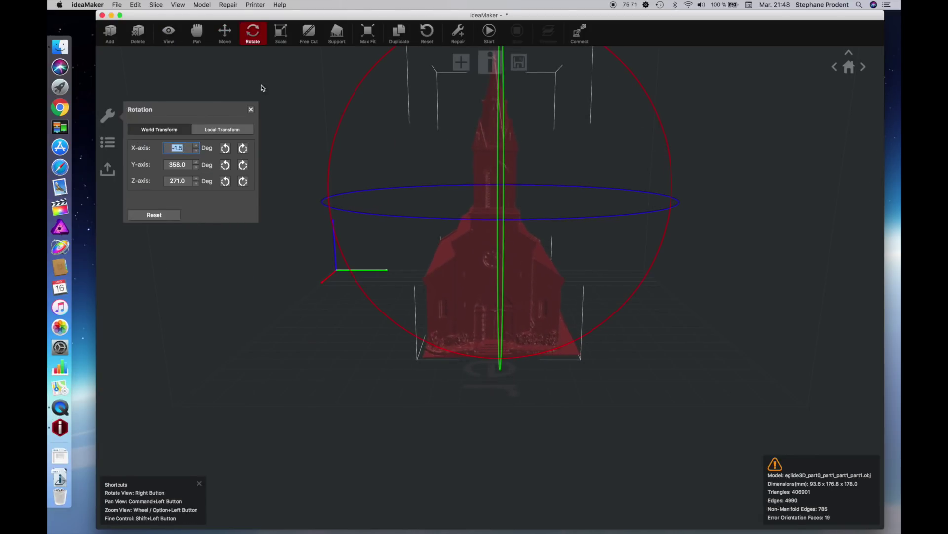
text(m)
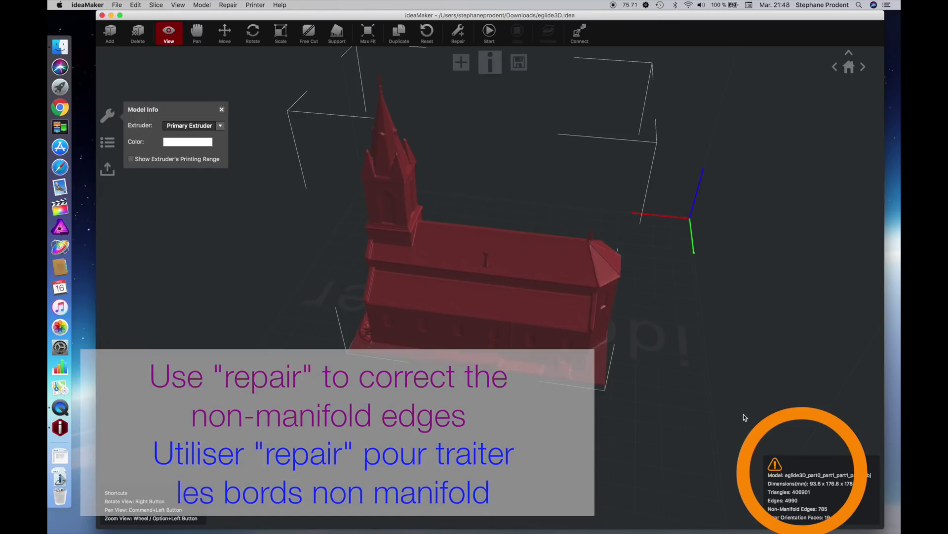
Auto-repair the church's non-manifold edges and scale the model uniformly to a height of 180 mm.
click(459, 33)
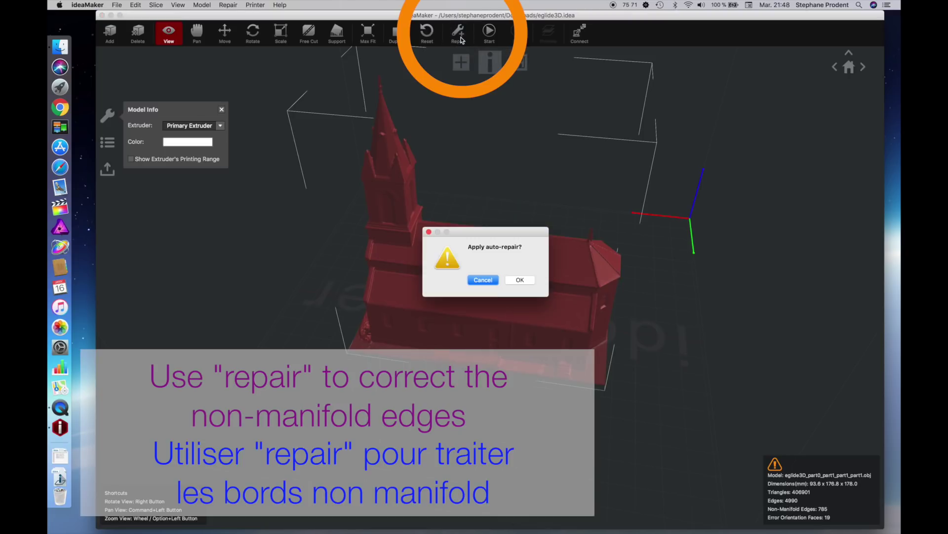
click(527, 281)
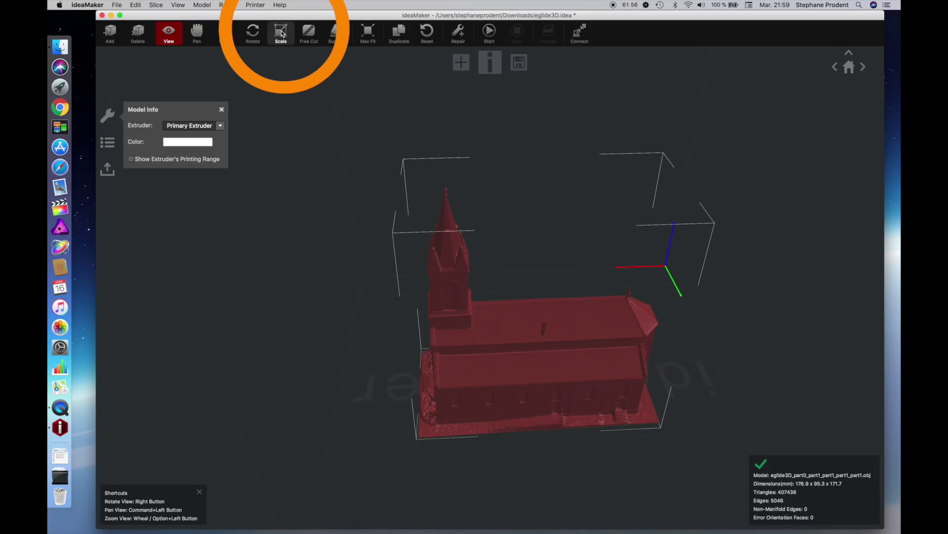
click(281, 32)
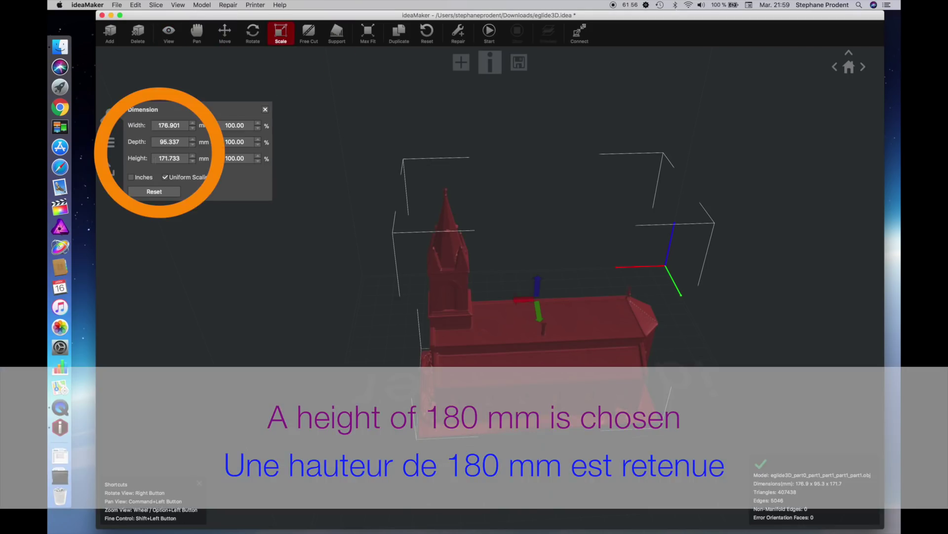
text(1)
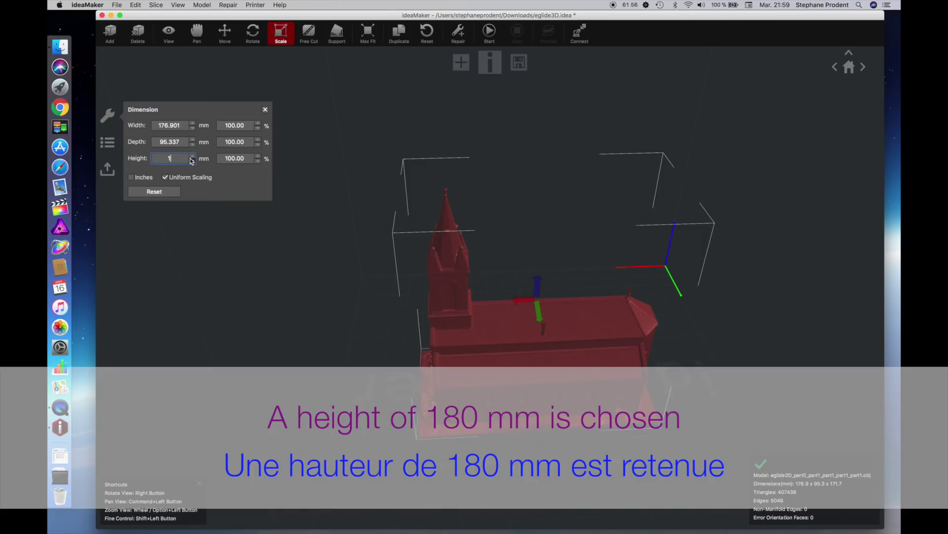
text(80)
key(Return)
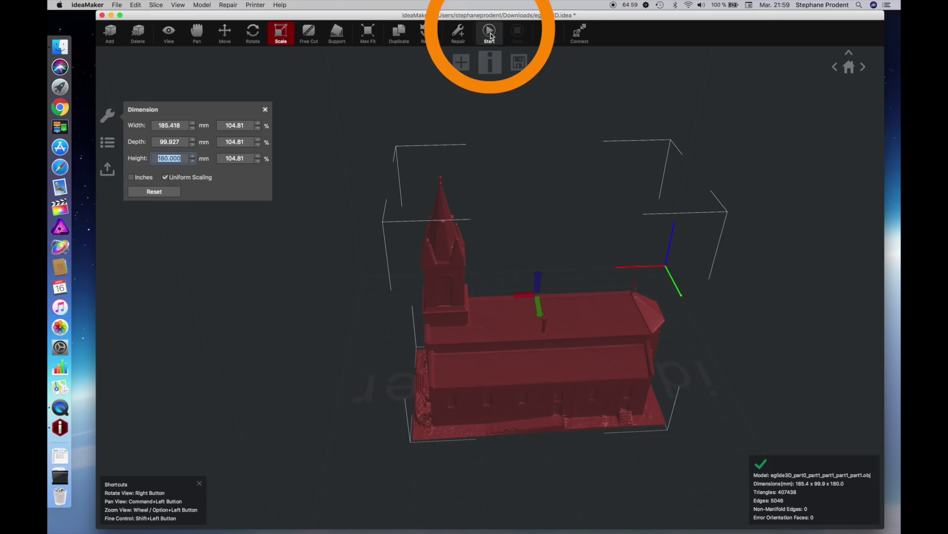
Slice the church for the RAISE3D N2 with PLA 1.75mm using the Standard - N2 - PLA template.
click(489, 33)
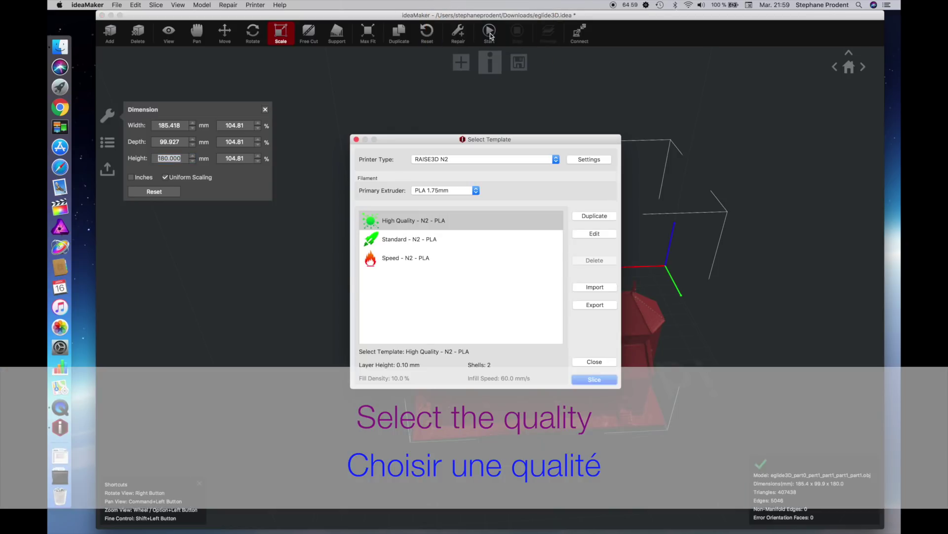
click(430, 241)
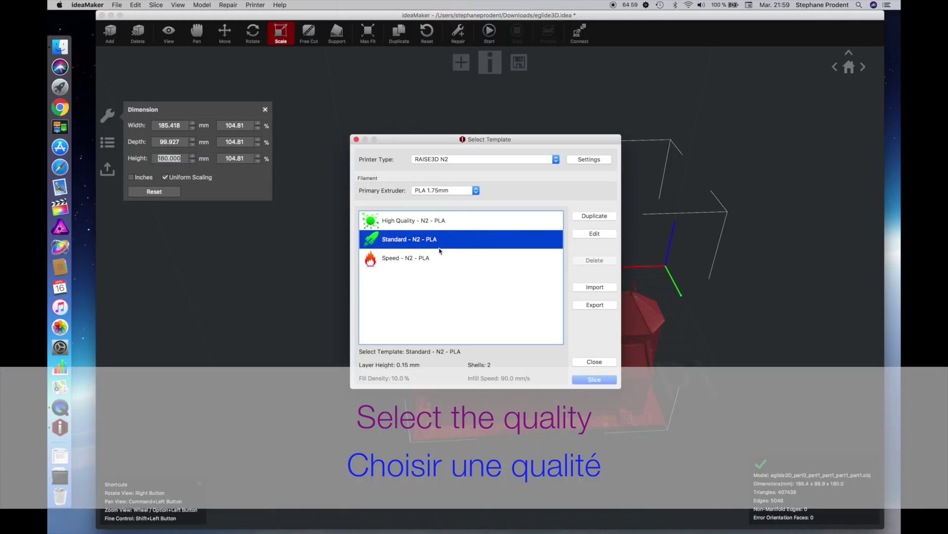
click(594, 379)
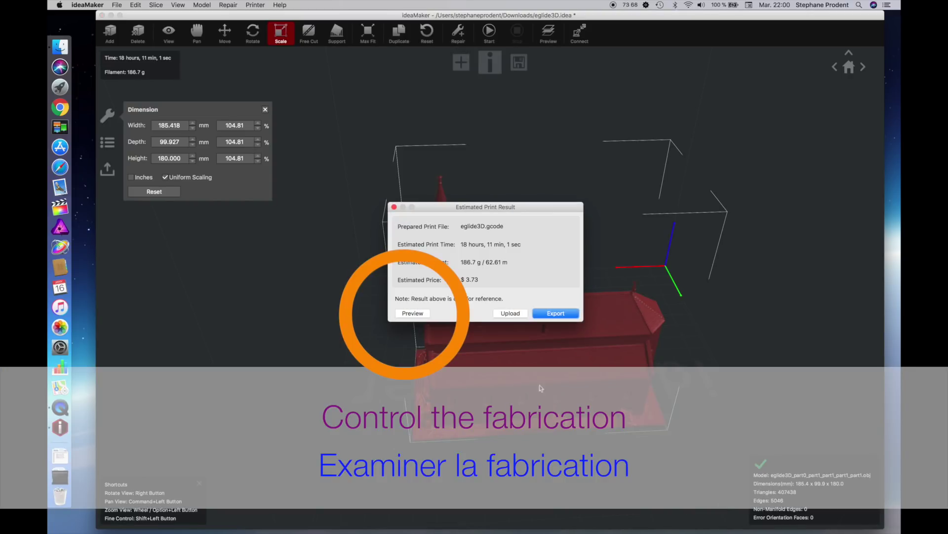
Examine the sliced church in an enlarged 3D slice preview, running through its print layers.
click(413, 315)
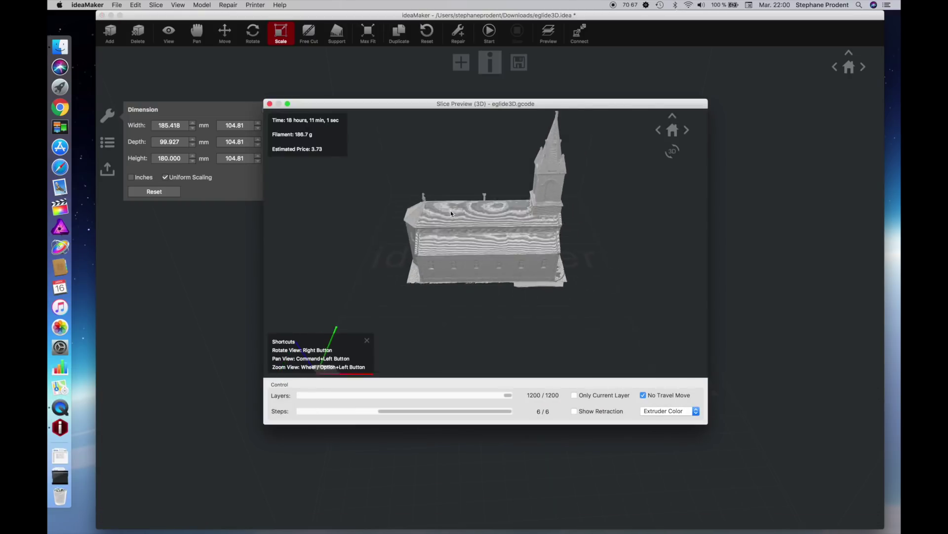
drag(264, 99, 197, 13)
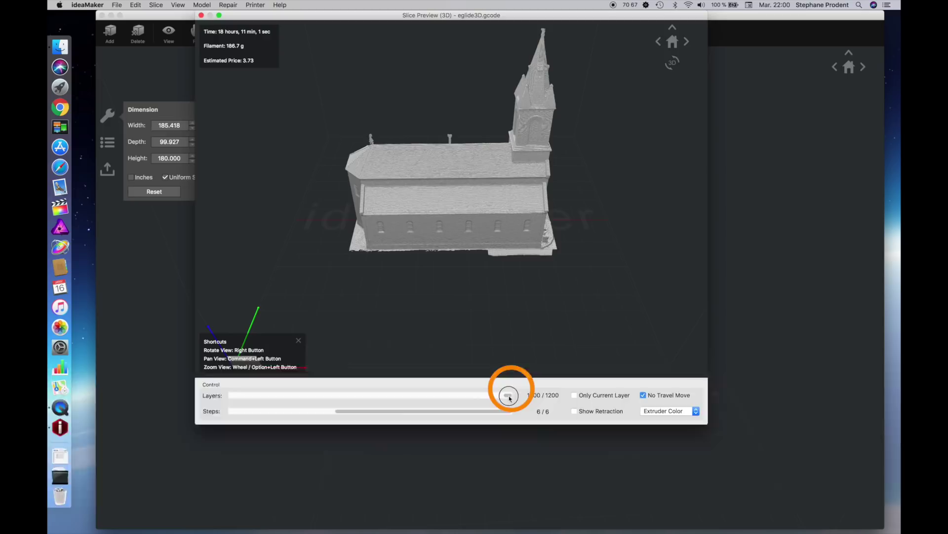
mouse_move(509, 398)
mouse_down()
mouse_move(237, 402)
mouse_move(516, 398)
mouse_up()
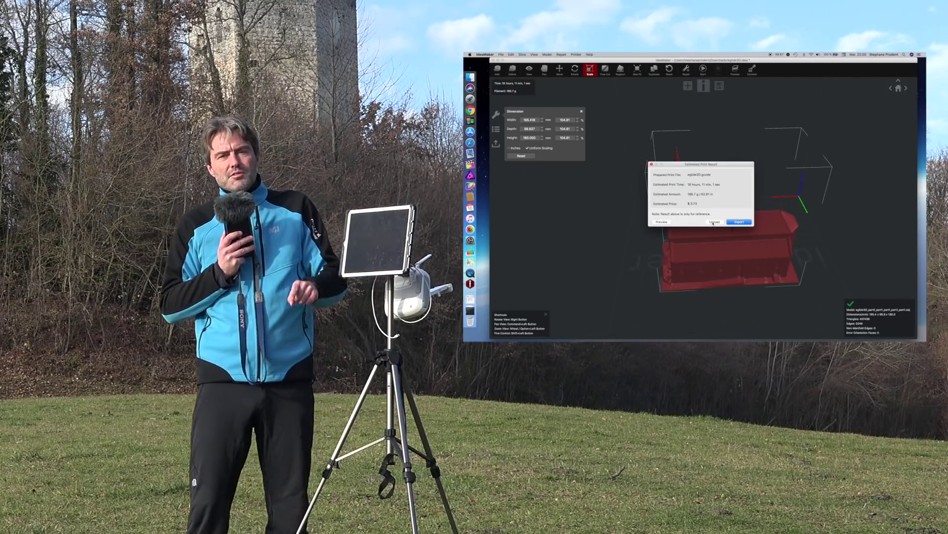
Upload the sliced print file to the networked Raise3D N2 printer.
click(509, 313)
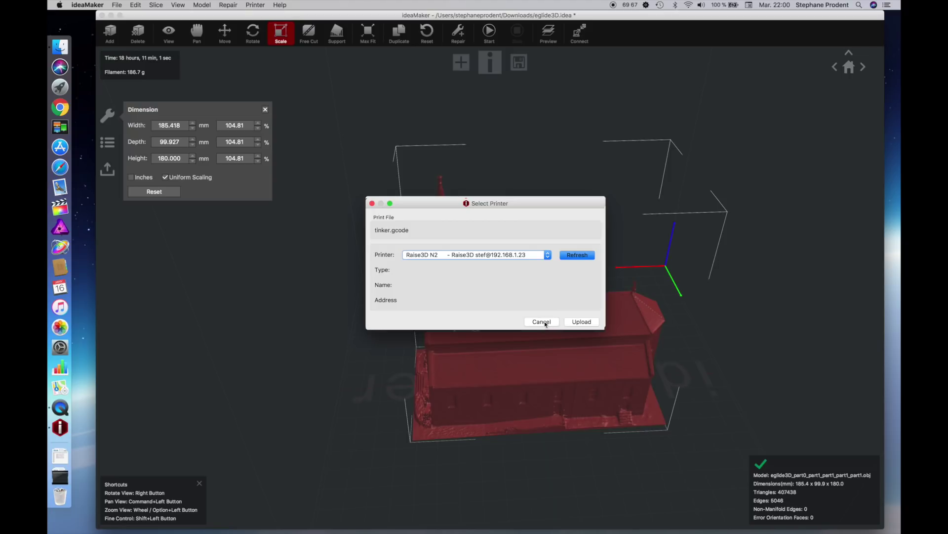
click(584, 322)
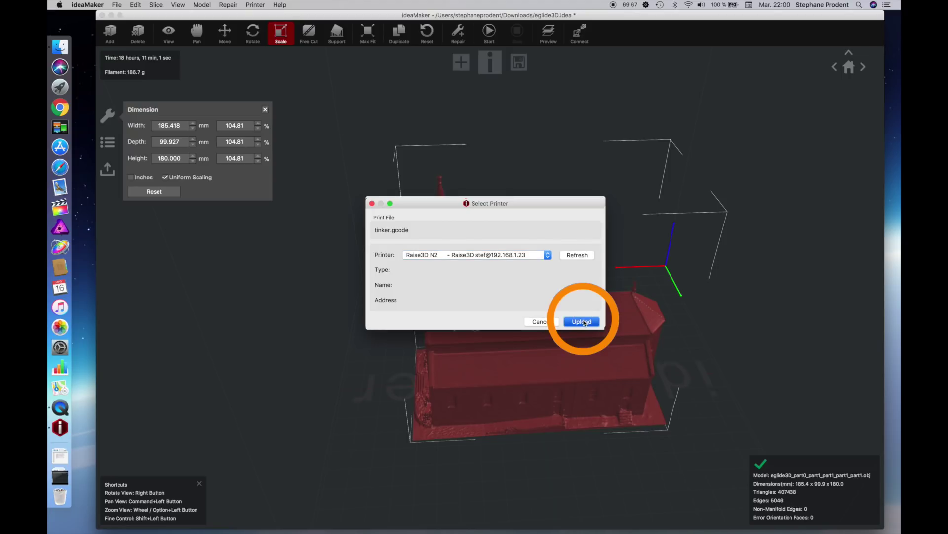